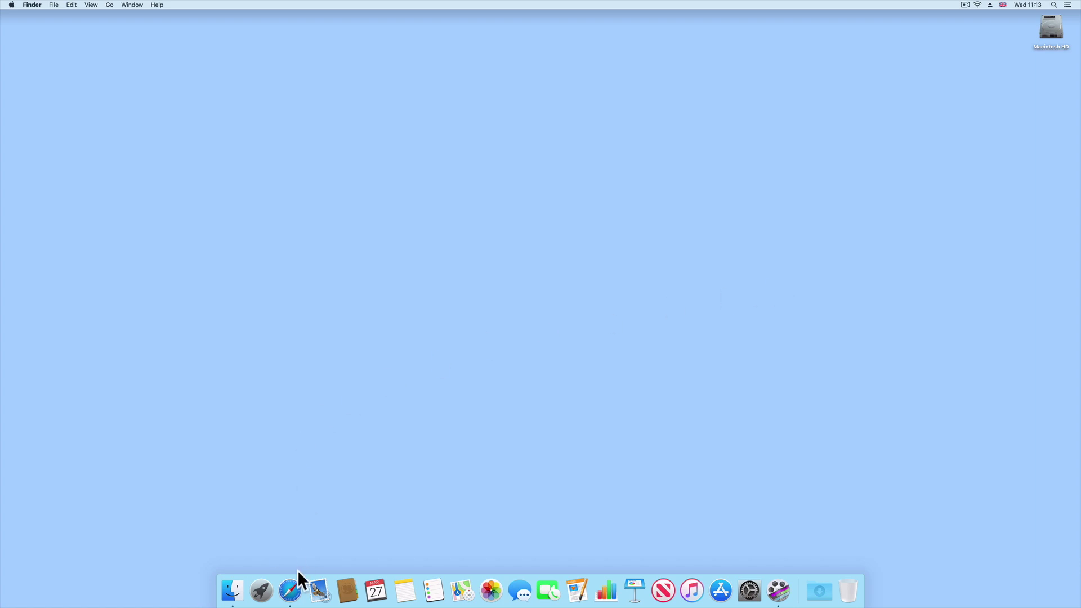
# Reach the DS413 sign-in page via find.synology.com in Safari and enter the username administrator.
pyautogui.click(296, 586)
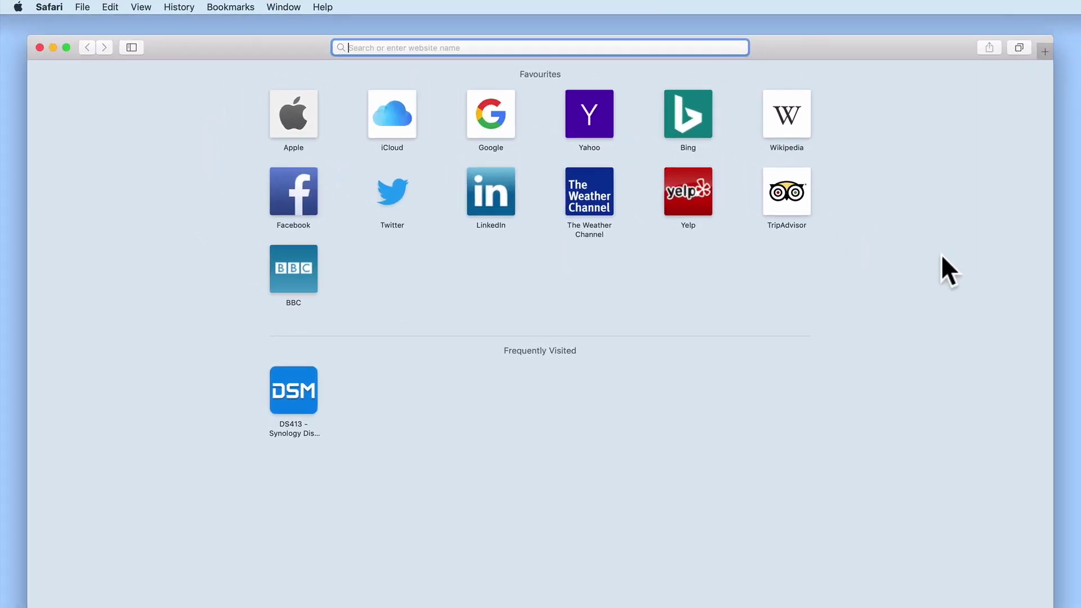
pyautogui.write('find.synology.com/')
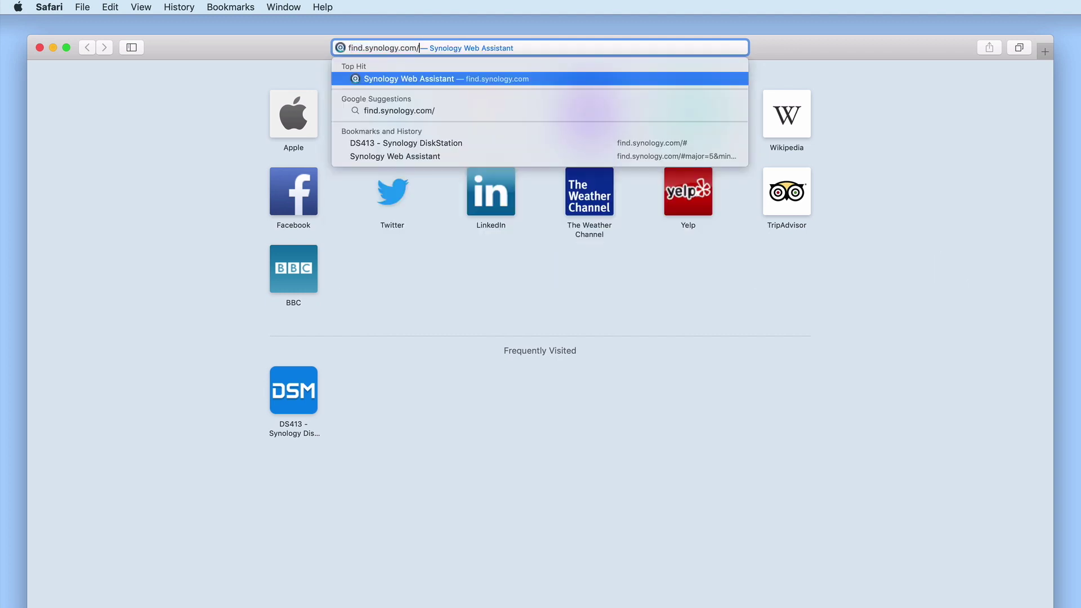
pyautogui.press('Return')
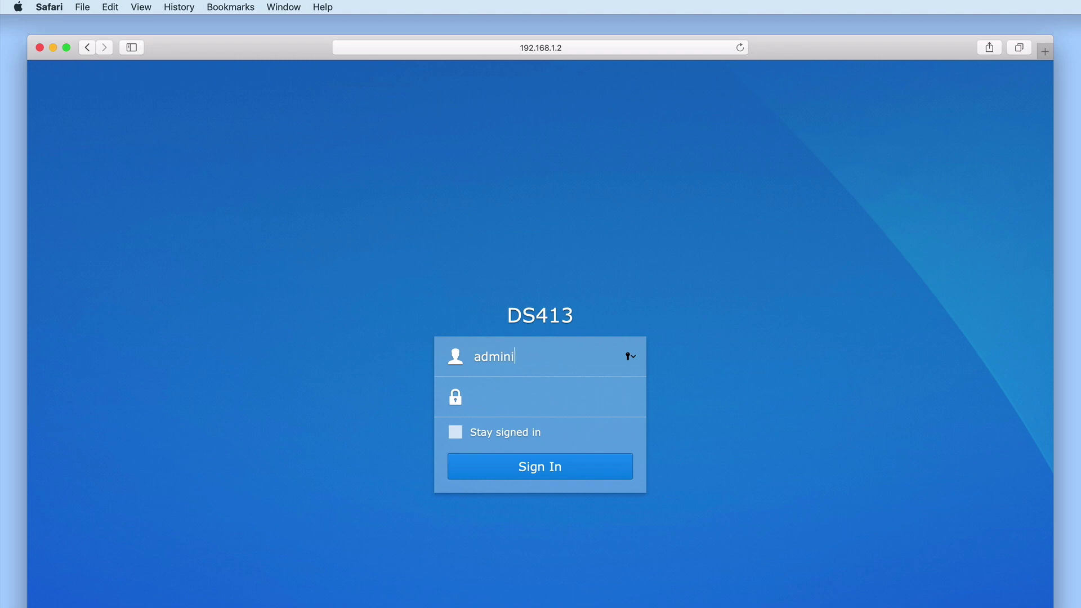
pyautogui.write('or')
# Enter the password to sign in, then show the user list in Control Panel.
pyautogui.press('Tab')
pyautogui.write('••••••••')
pyautogui.press('Return')
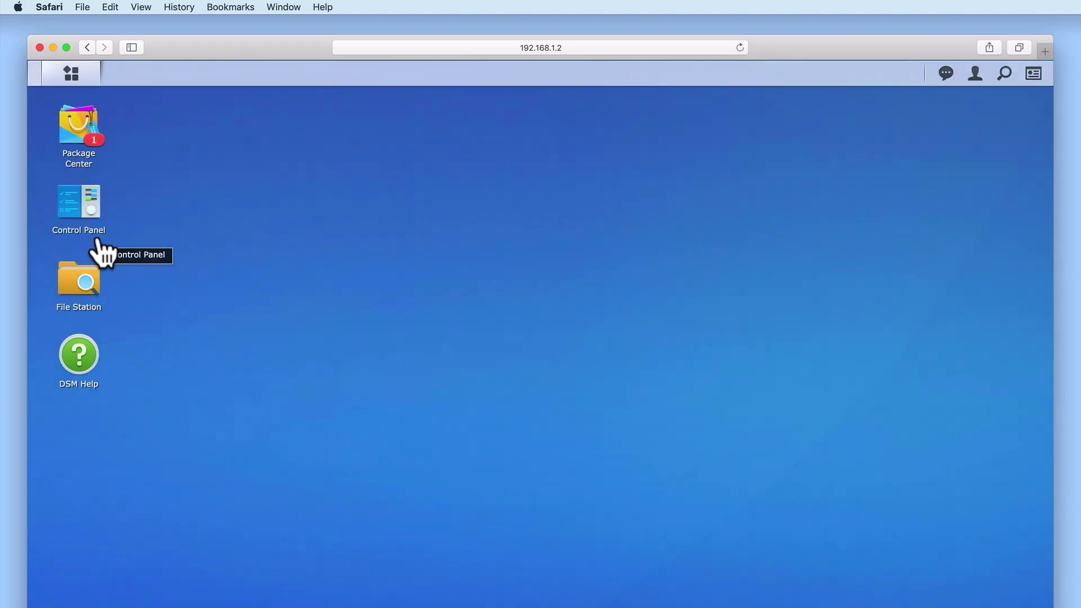
pyautogui.click(76, 220)
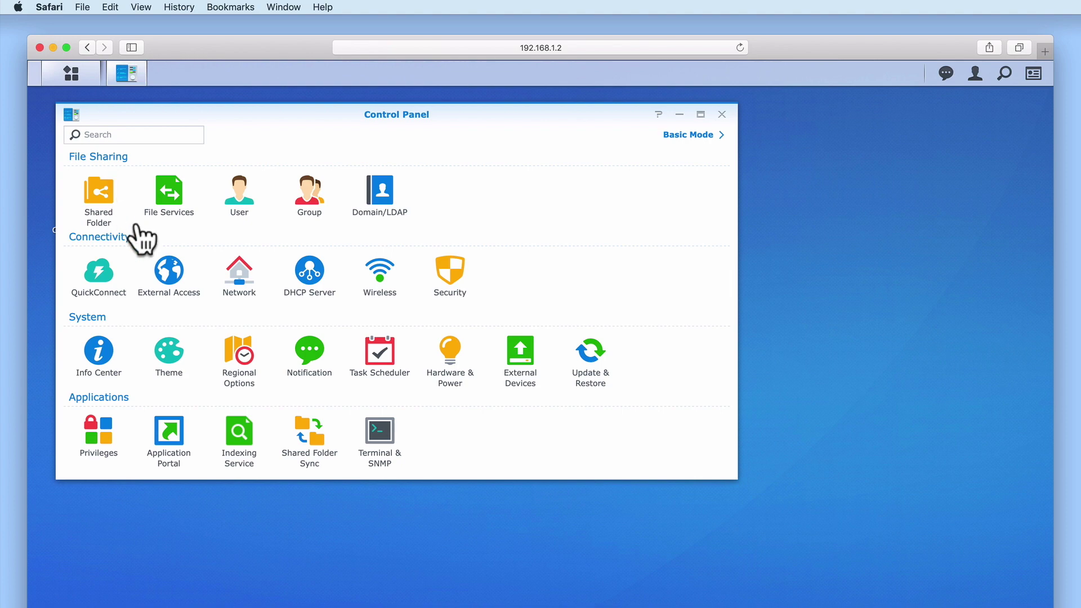
pyautogui.click(239, 204)
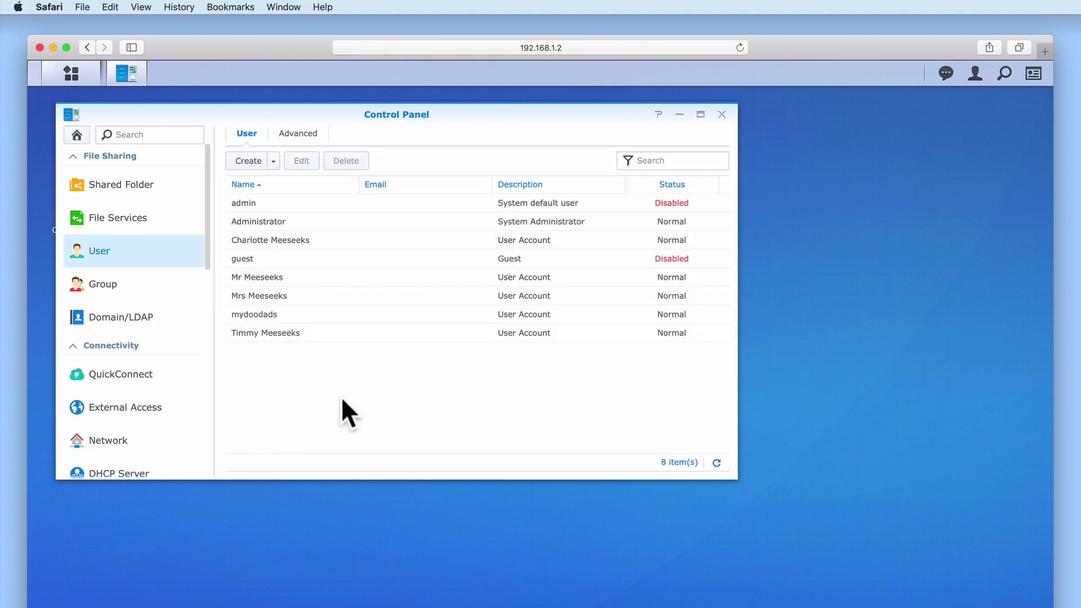
# Start a new user named 'Time Machine' with description 'Account for backing up computers'.
pyautogui.click(248, 161)
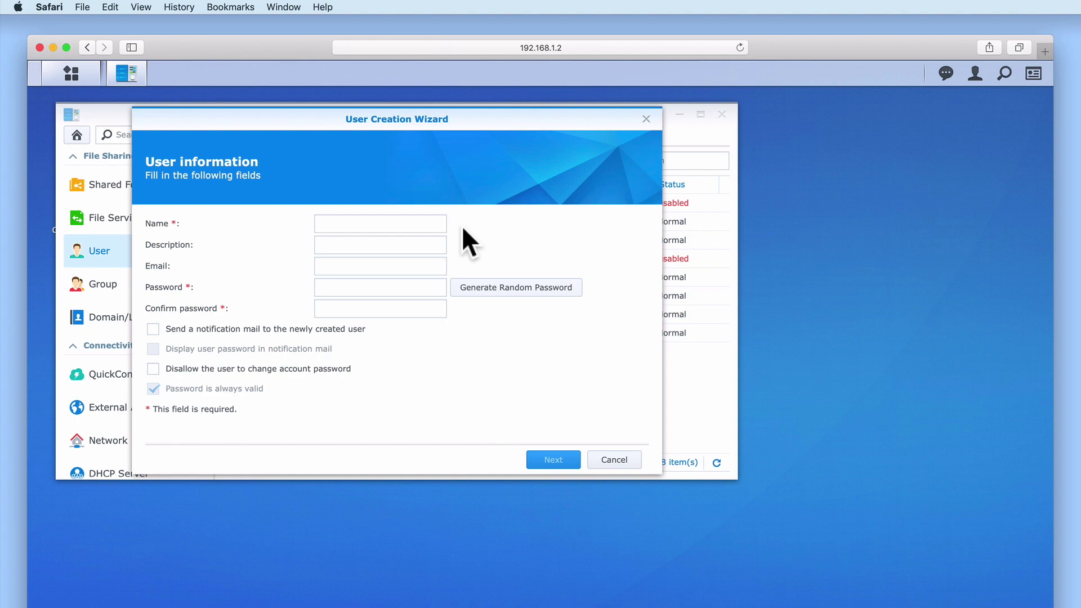
pyautogui.click(437, 224)
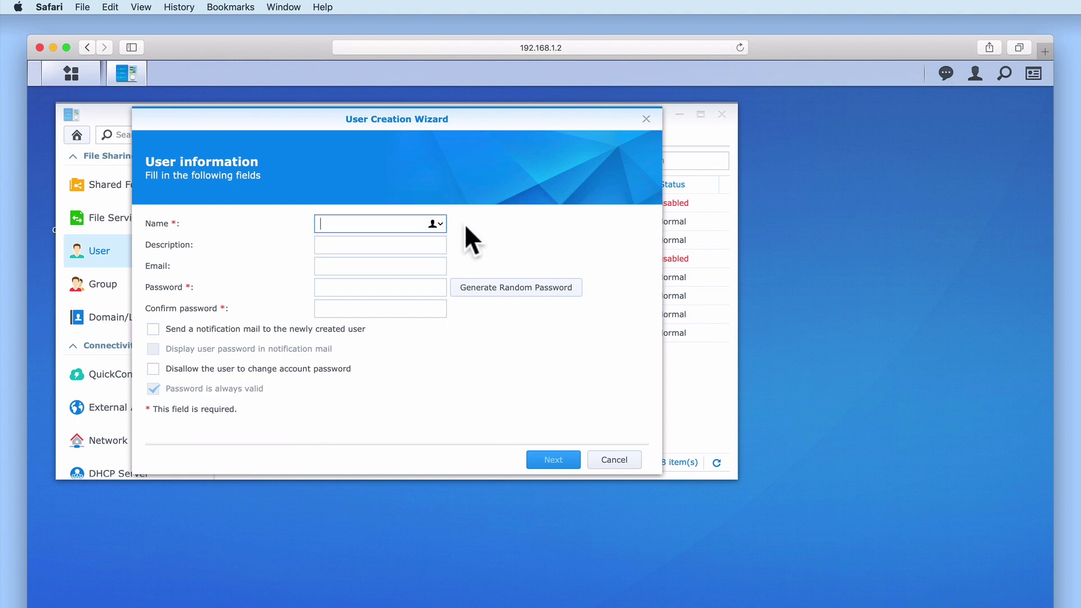
pyautogui.write('Time Machine')
pyautogui.click(380, 245)
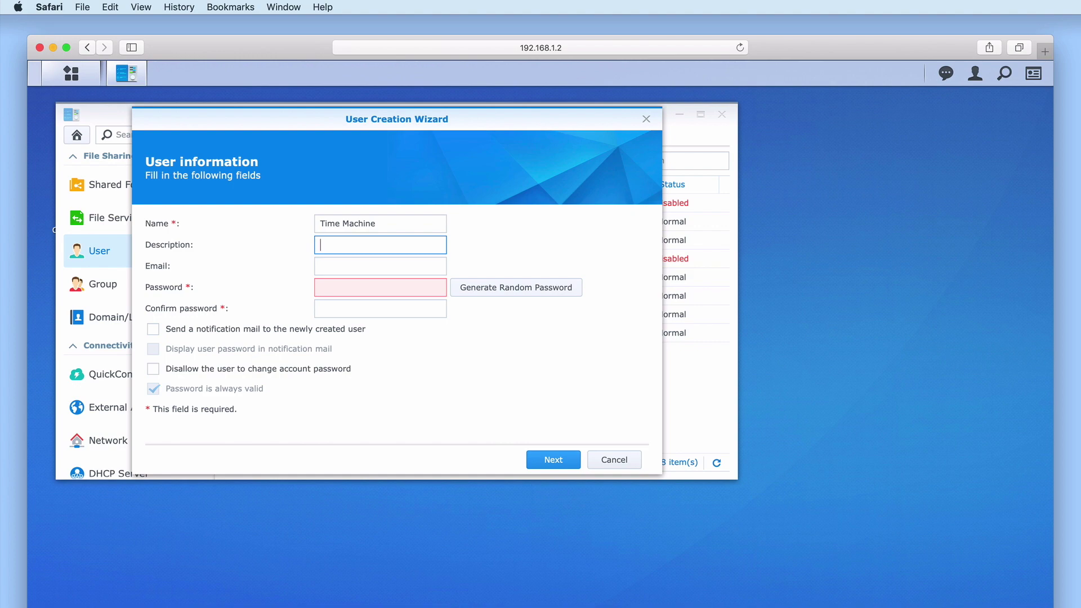
pyautogui.write('Account for backing up computers')
# Enter and confirm the account password, and disallow the user from changing it.
pyautogui.click(411, 266)
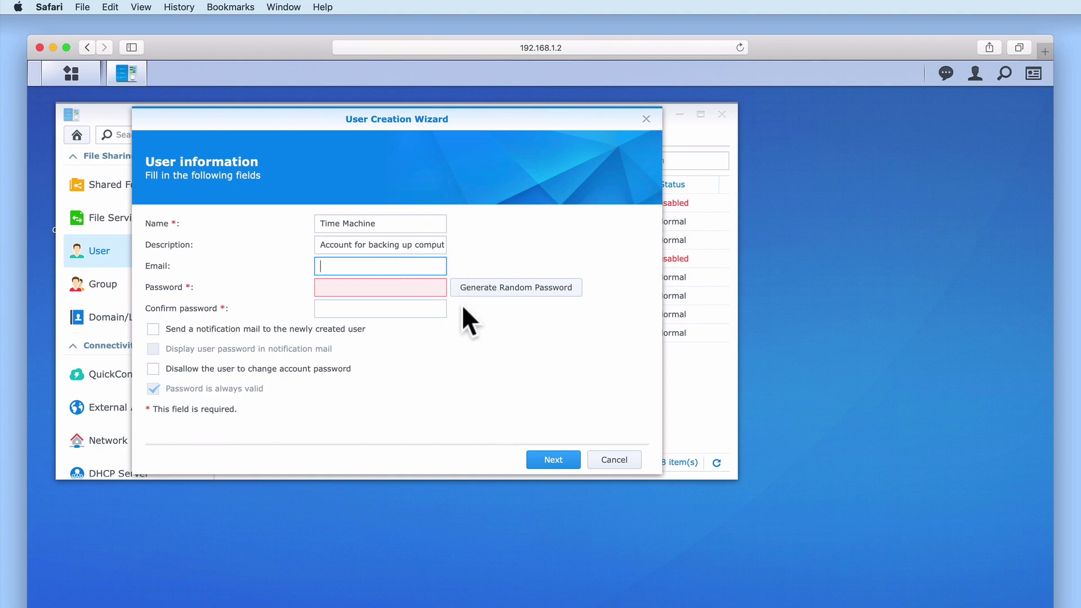
pyautogui.click(386, 289)
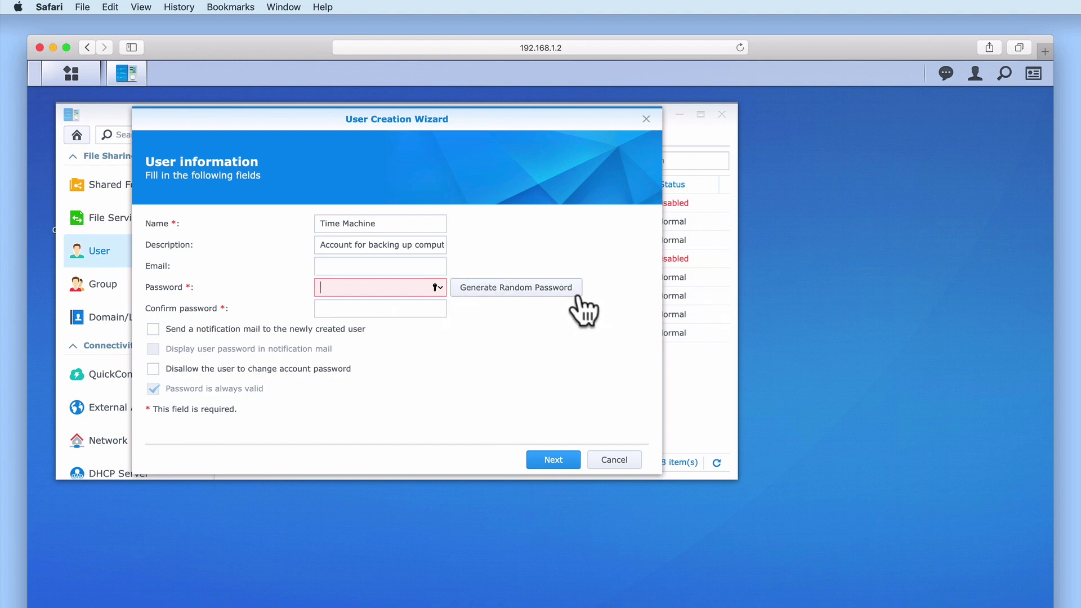
pyautogui.write('•••••••')
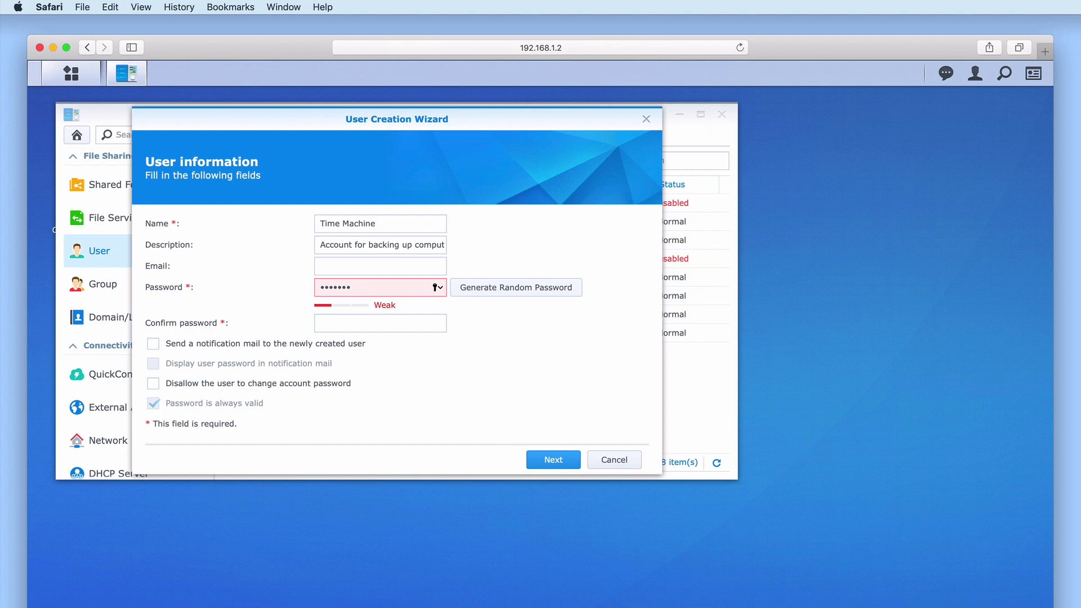
pyautogui.write('•')
pyautogui.press('Tab')
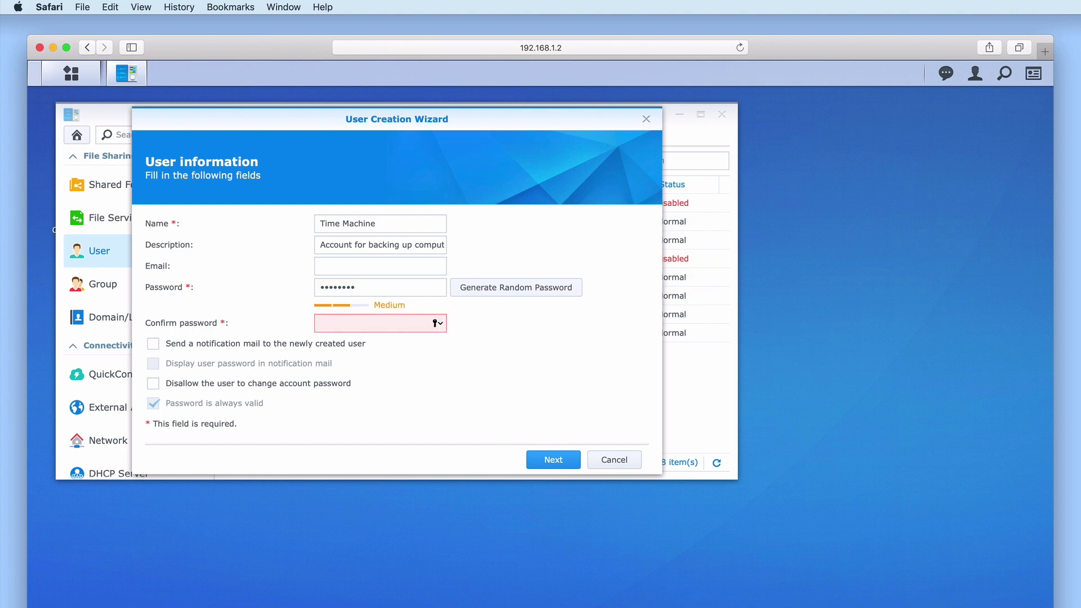
pyautogui.write('••••••••')
pyautogui.click(372, 386)
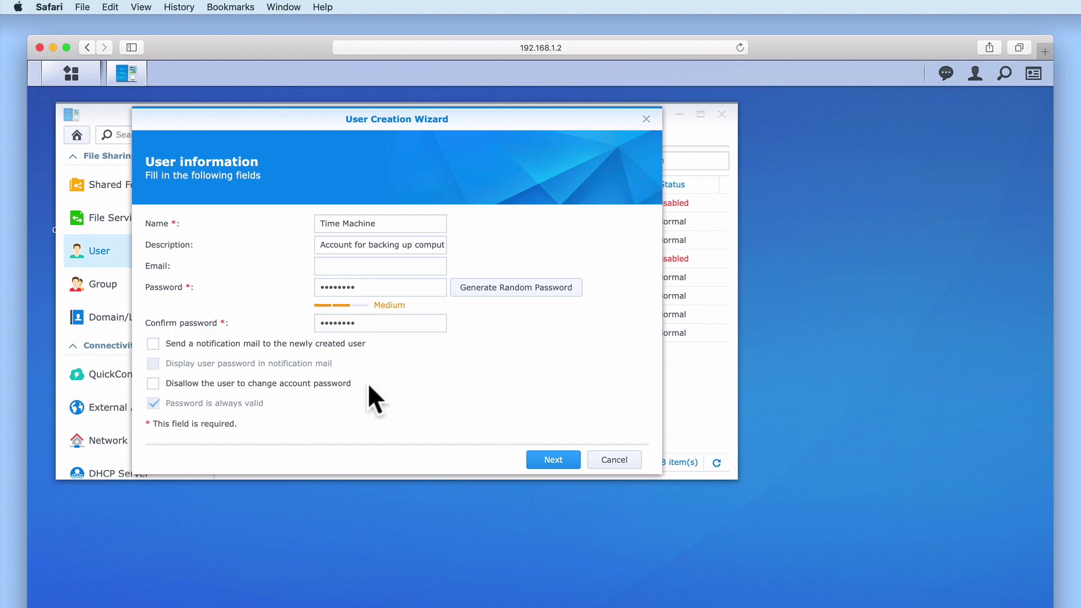
pyautogui.click(154, 383)
# Keep the default group and folder permissions, and give Volume 1 and Volume 2 500 GB quotas.
pyautogui.click(554, 460)
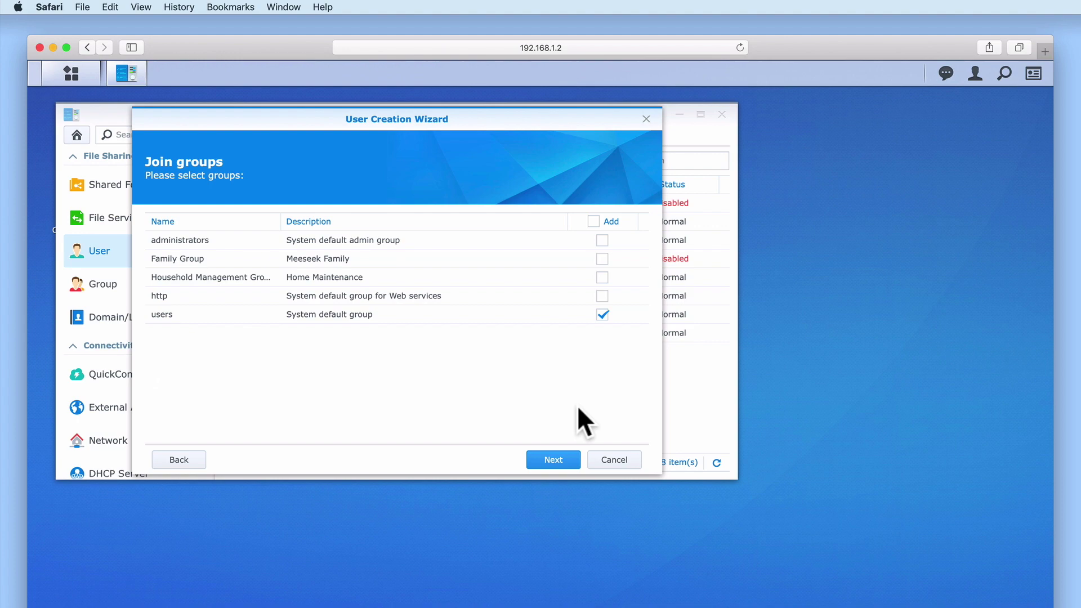
pyautogui.click(571, 459)
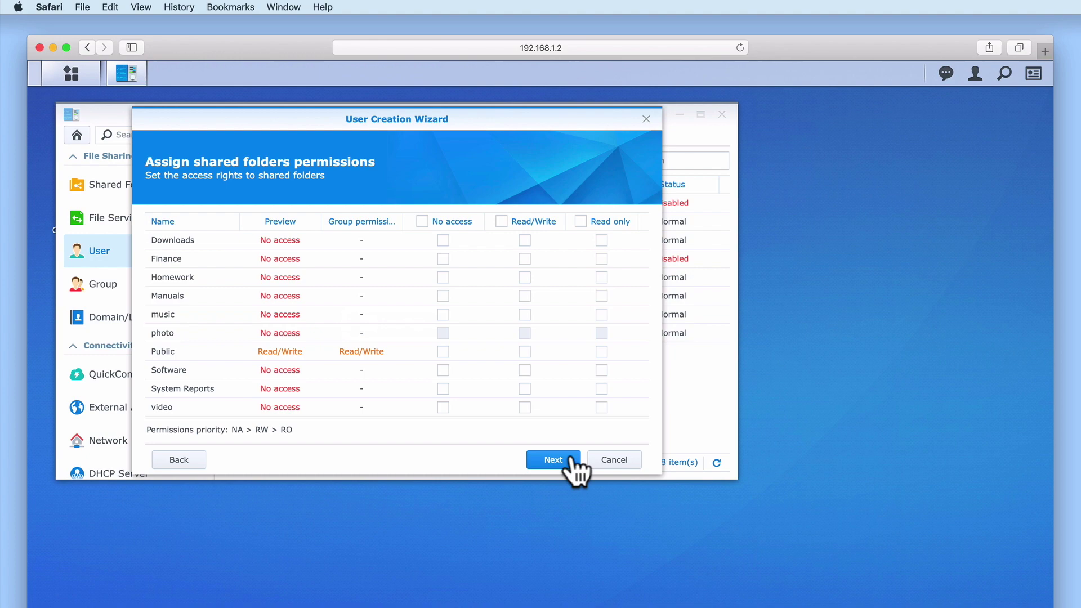
pyautogui.click(570, 461)
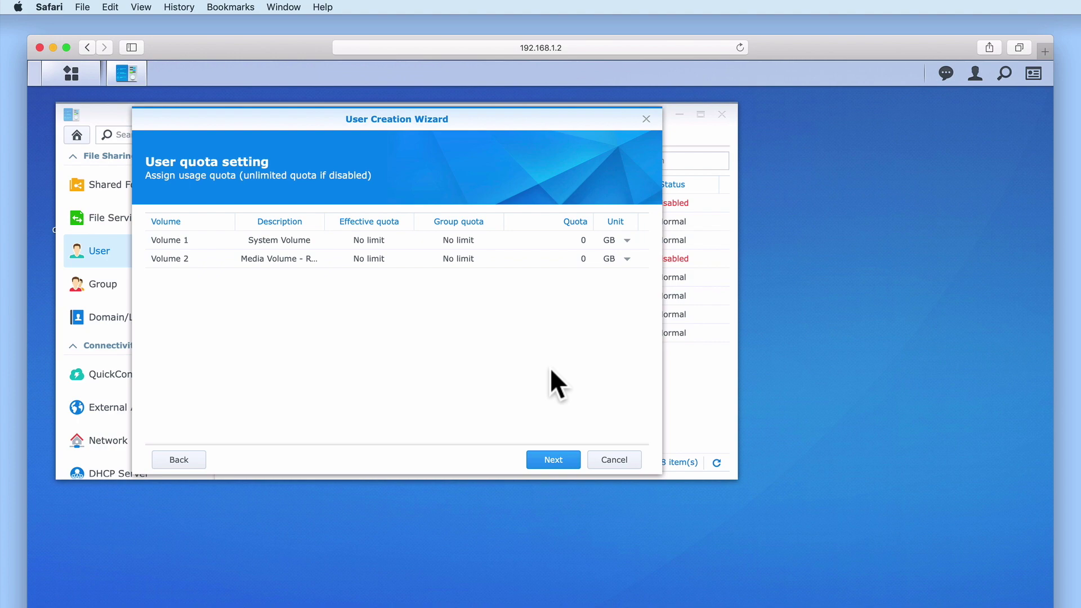
pyautogui.click(577, 240)
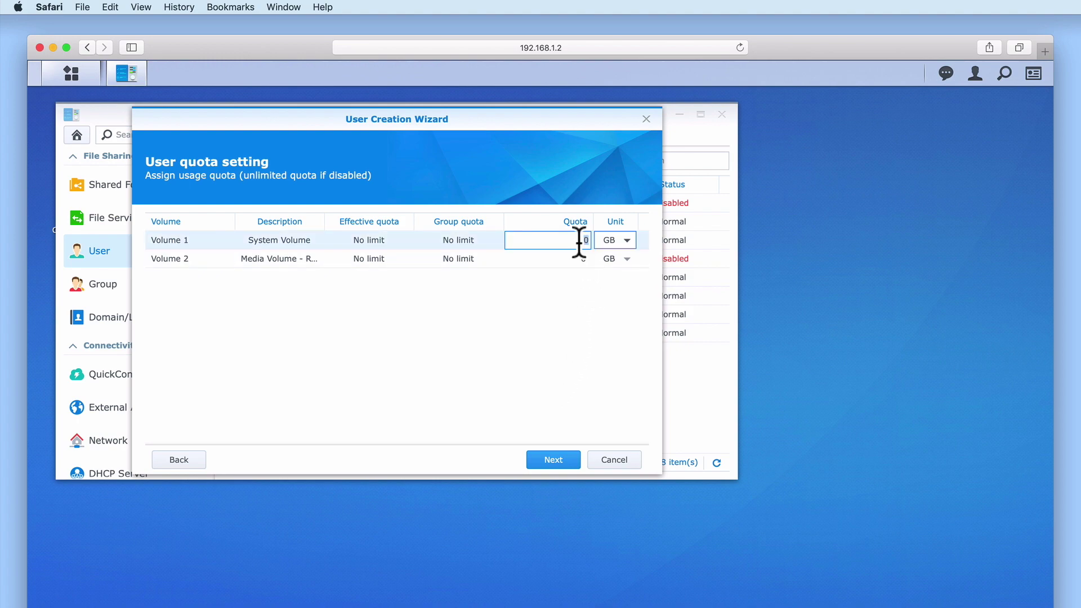
pyautogui.write('500')
pyautogui.click(570, 260)
pyautogui.write('500')
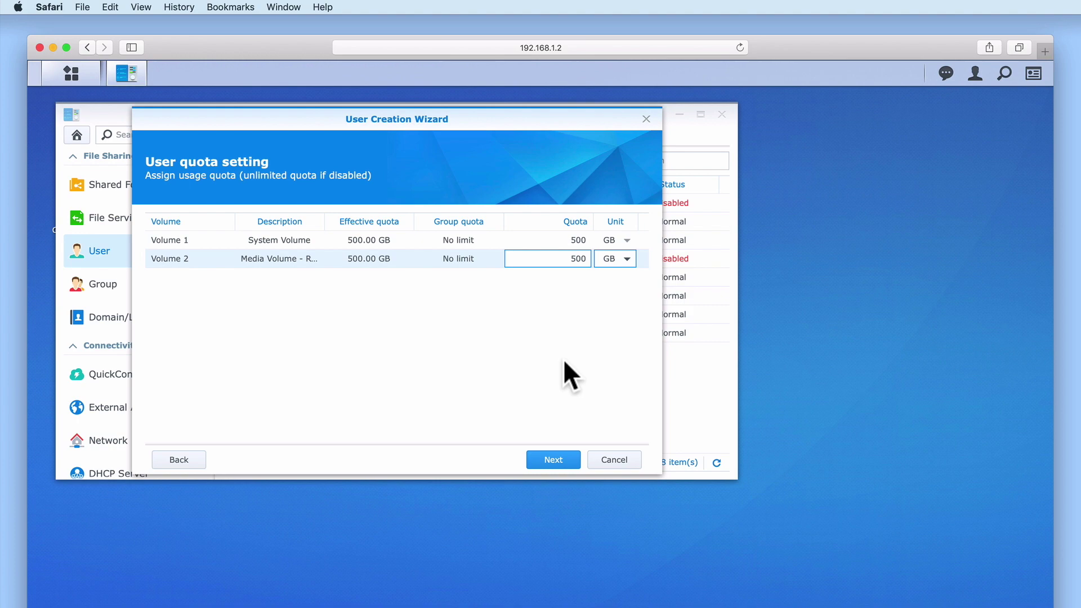
# Deny all applications, leave speed limits as is, and apply to create the Time Machine user.
pyautogui.click(569, 467)
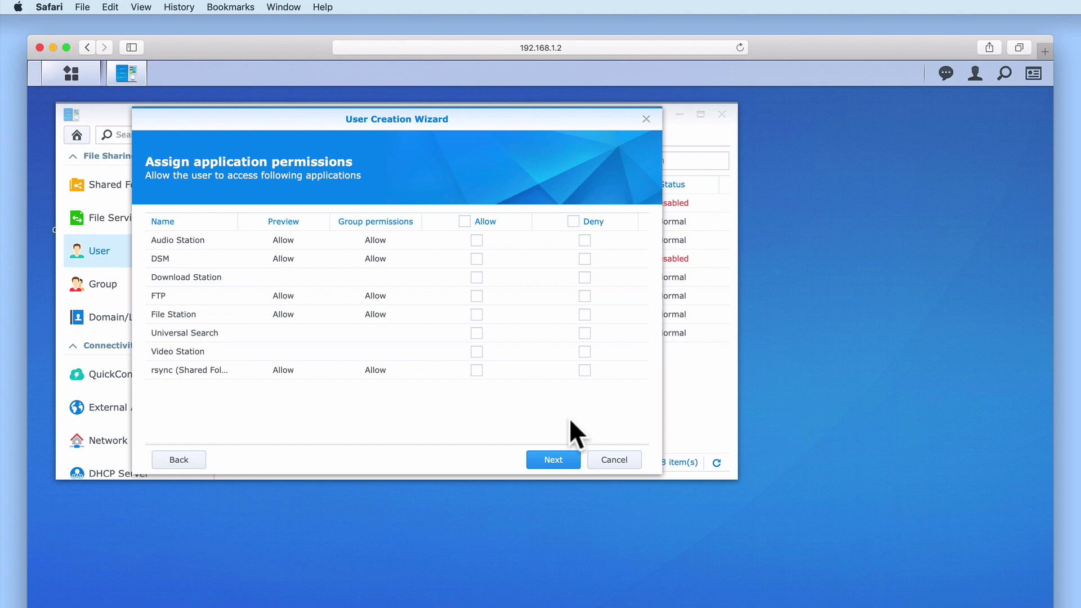
pyautogui.click(573, 222)
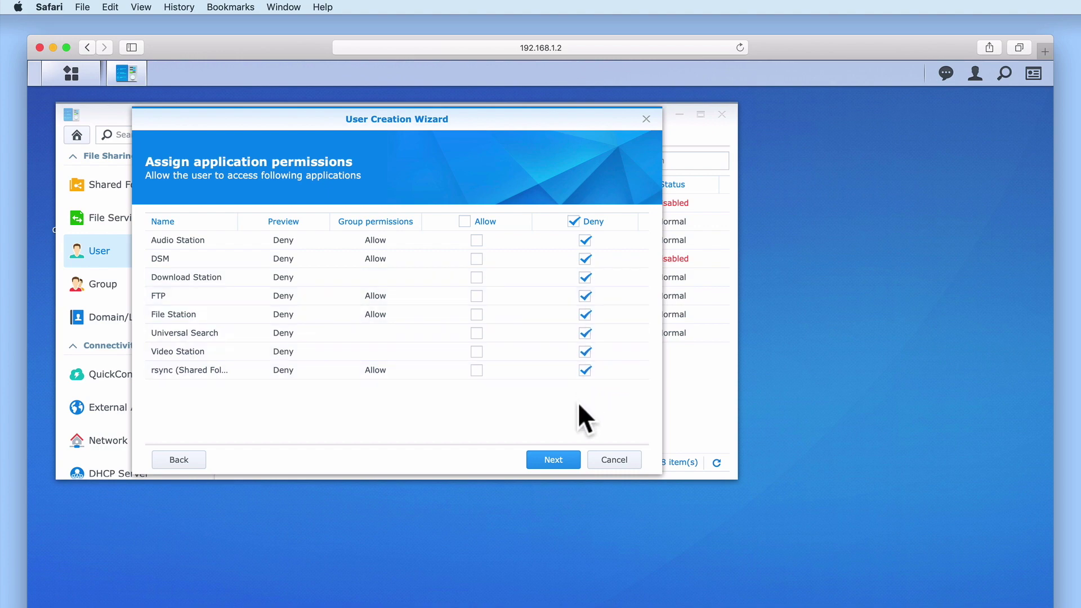
pyautogui.click(562, 460)
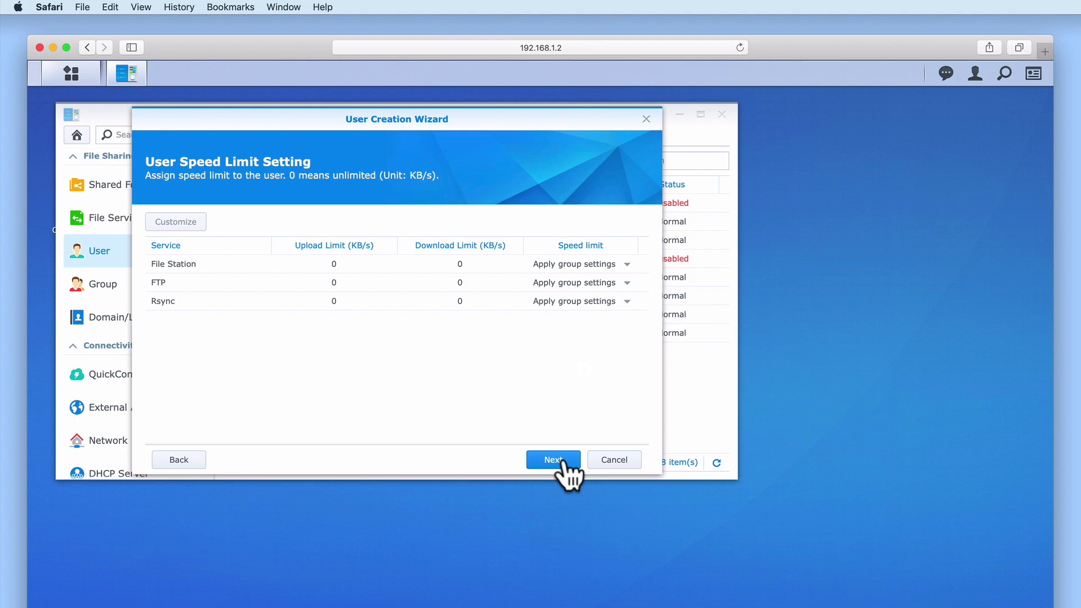
pyautogui.click(562, 460)
pyautogui.click(562, 461)
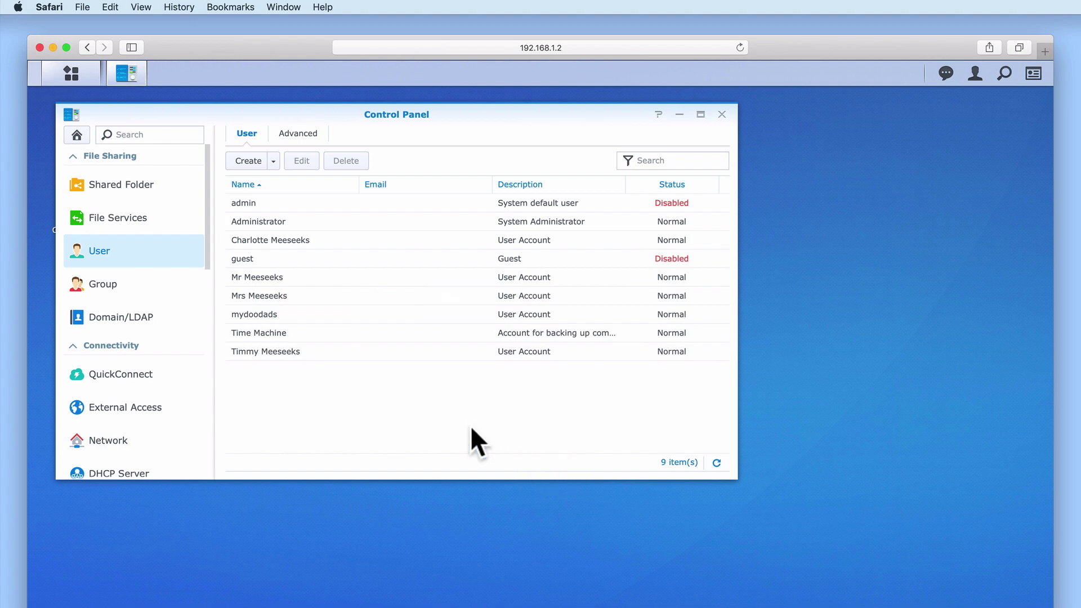
# Start a new shared folder named 'Time Capsule' described as 'Backup location for computers'.
pyautogui.click(376, 333)
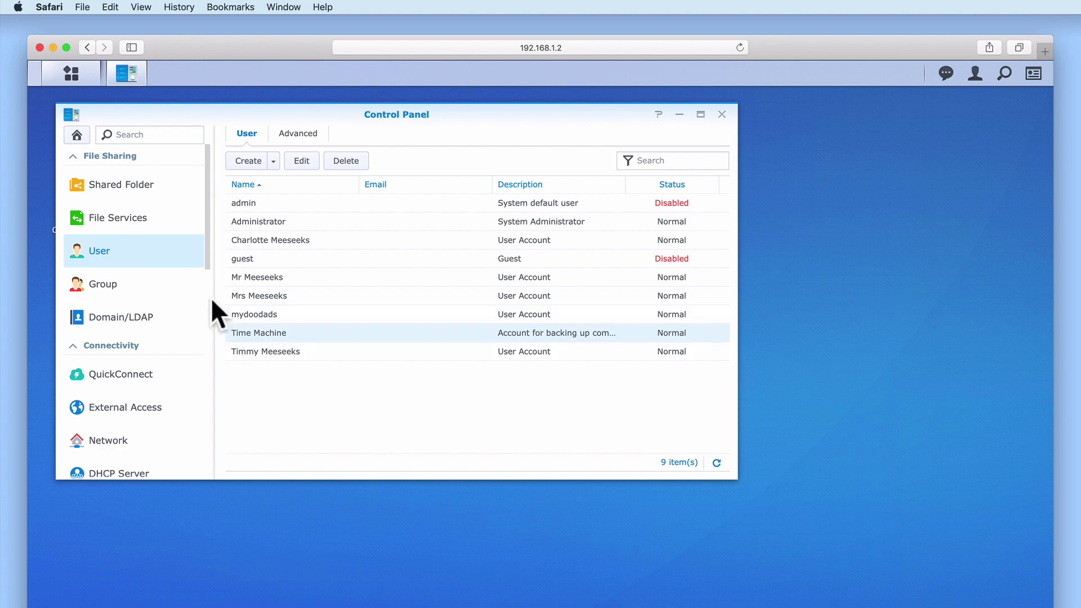
pyautogui.click(147, 197)
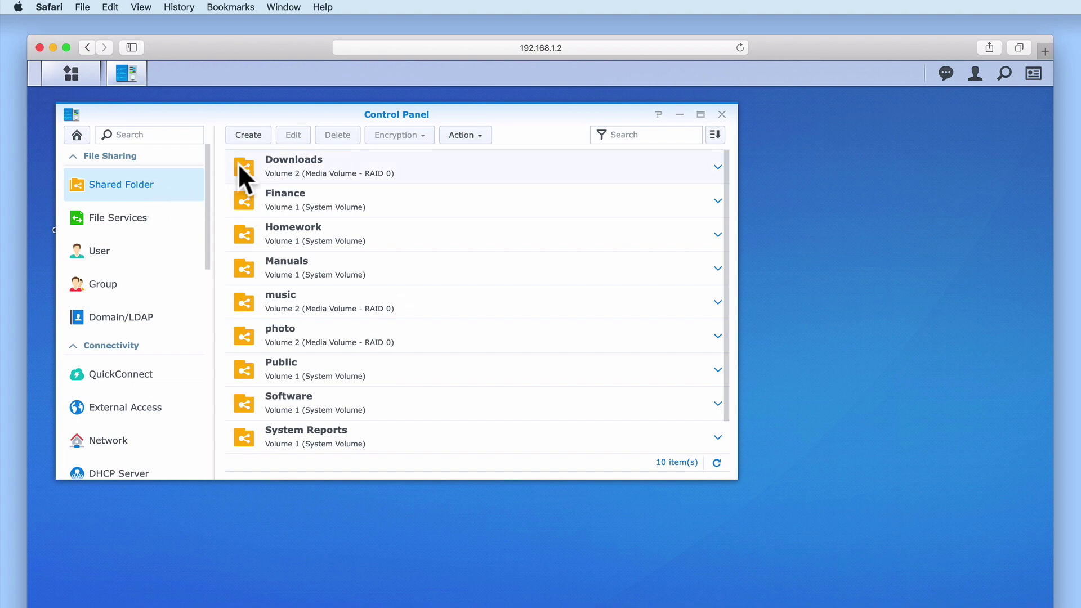
pyautogui.click(250, 136)
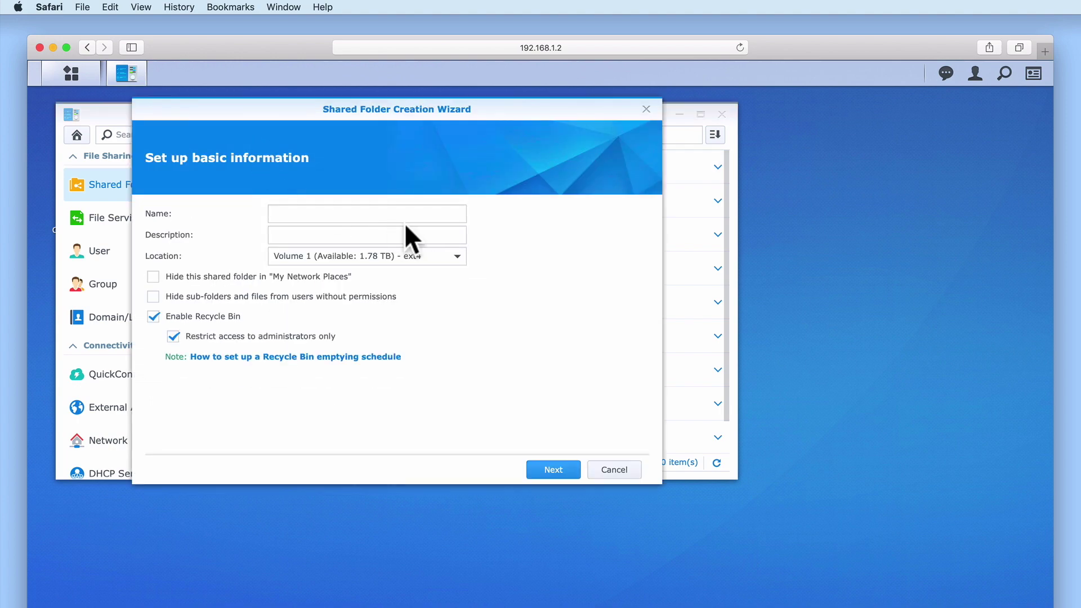
pyautogui.click(457, 216)
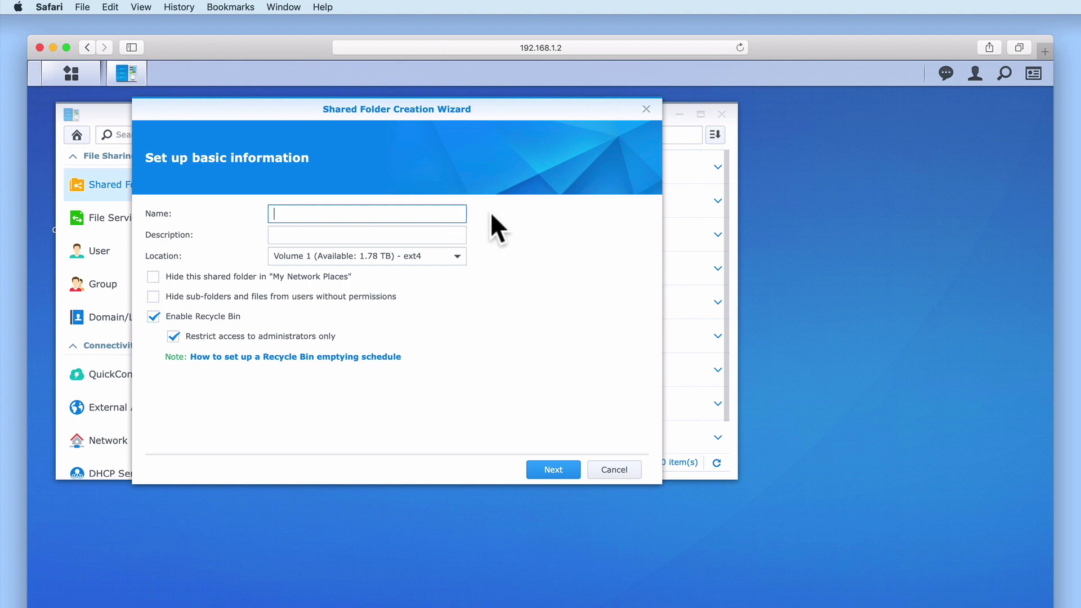
pyautogui.write('Time Ca')
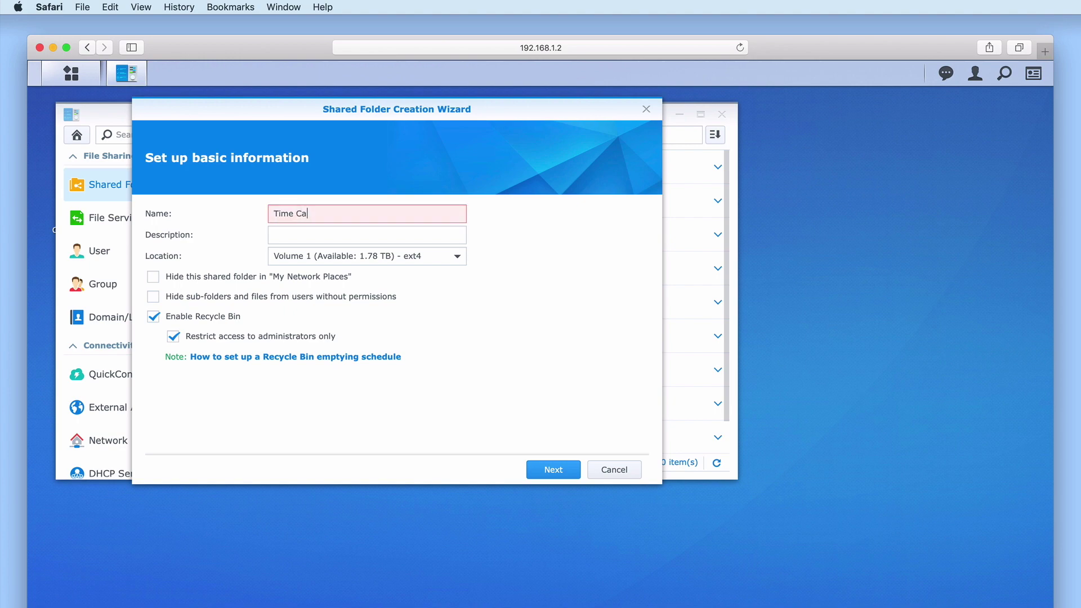
pyautogui.write('psule')
pyautogui.press('Tab')
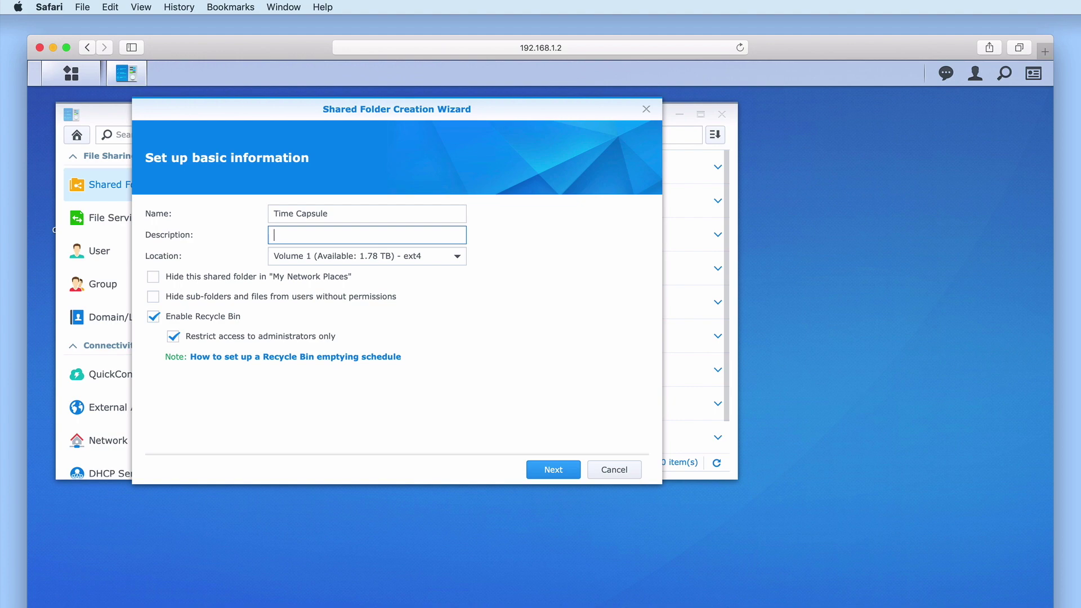
pyautogui.write('Backup location for computers')
# Keep the folder on Volume 1 with its recycle bin disabled.
pyautogui.click(458, 257)
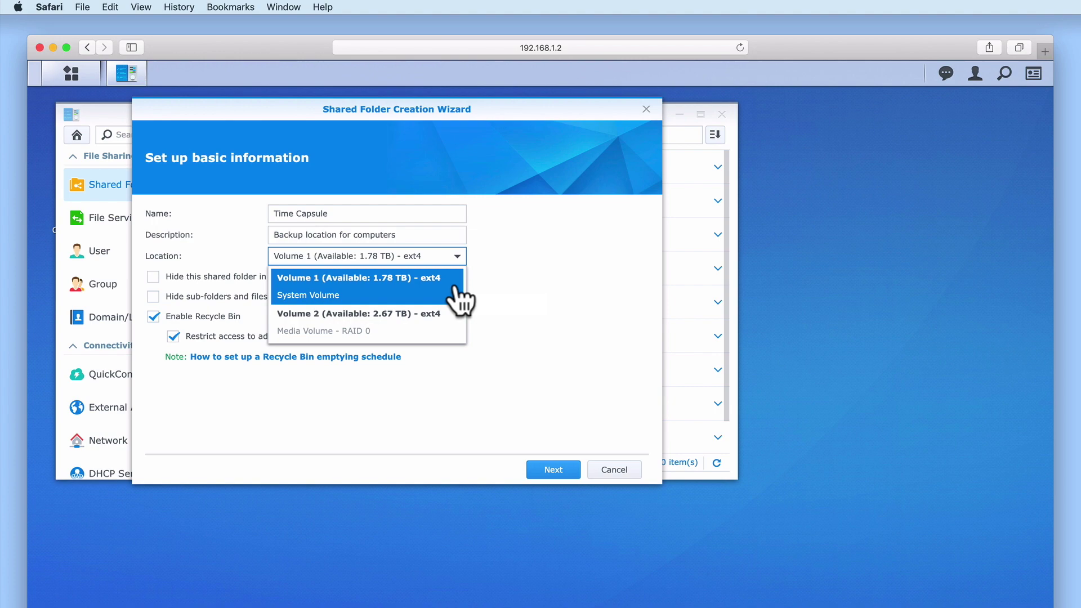
pyautogui.click(455, 287)
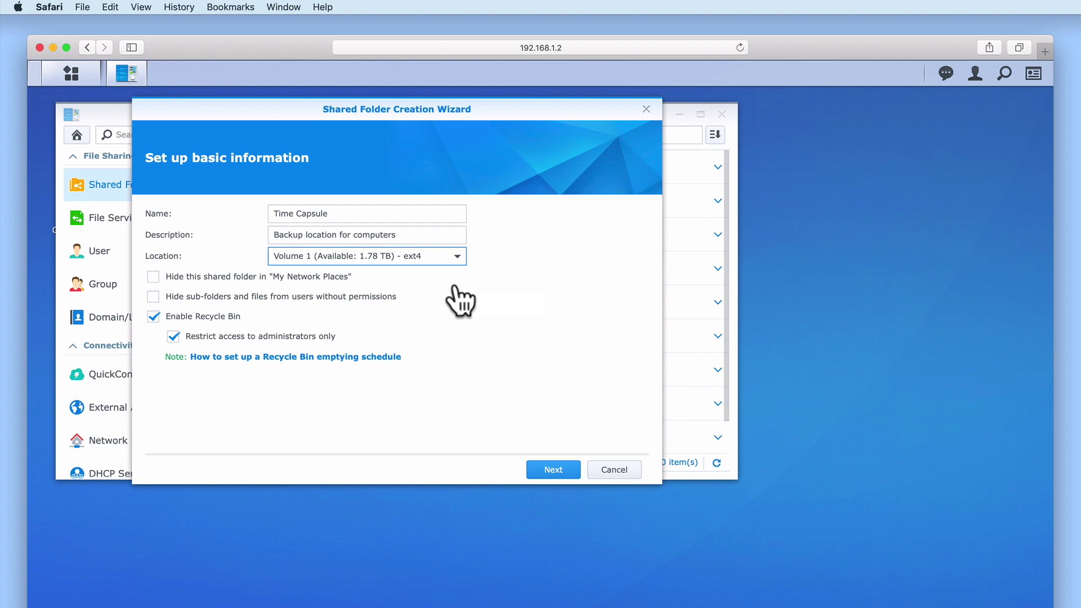
pyautogui.click(152, 317)
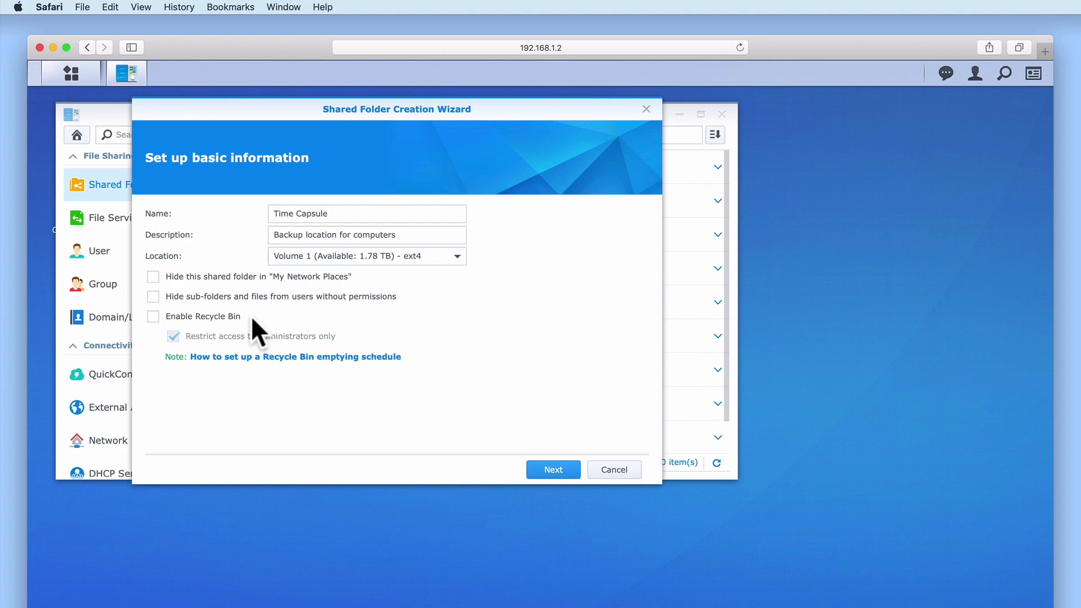
pyautogui.click(554, 470)
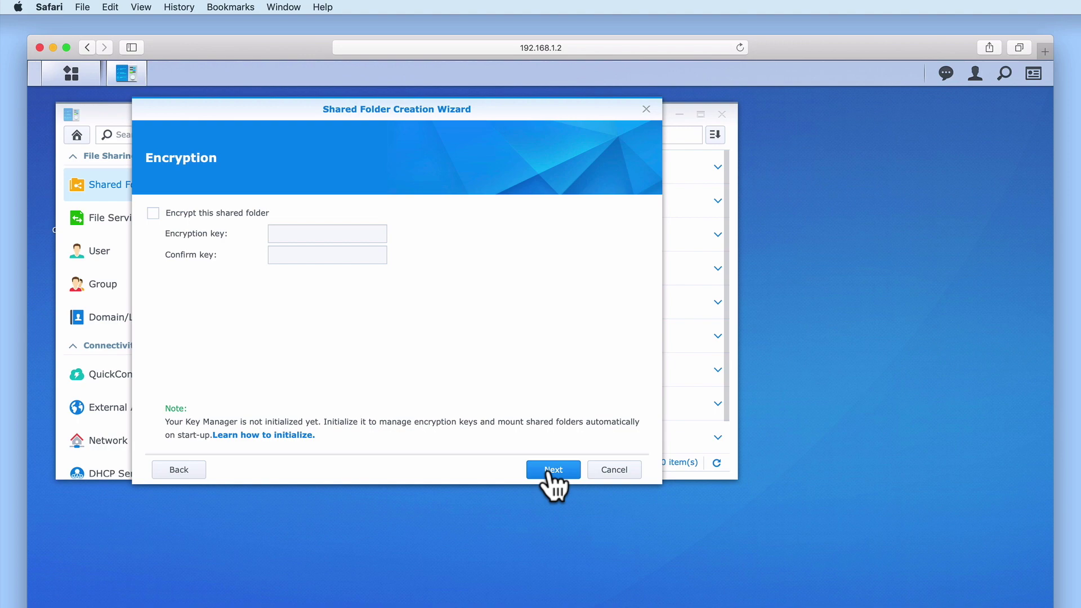
# Skip encryption and apply the confirmed settings to create the Time Capsule folder.
pyautogui.click(554, 471)
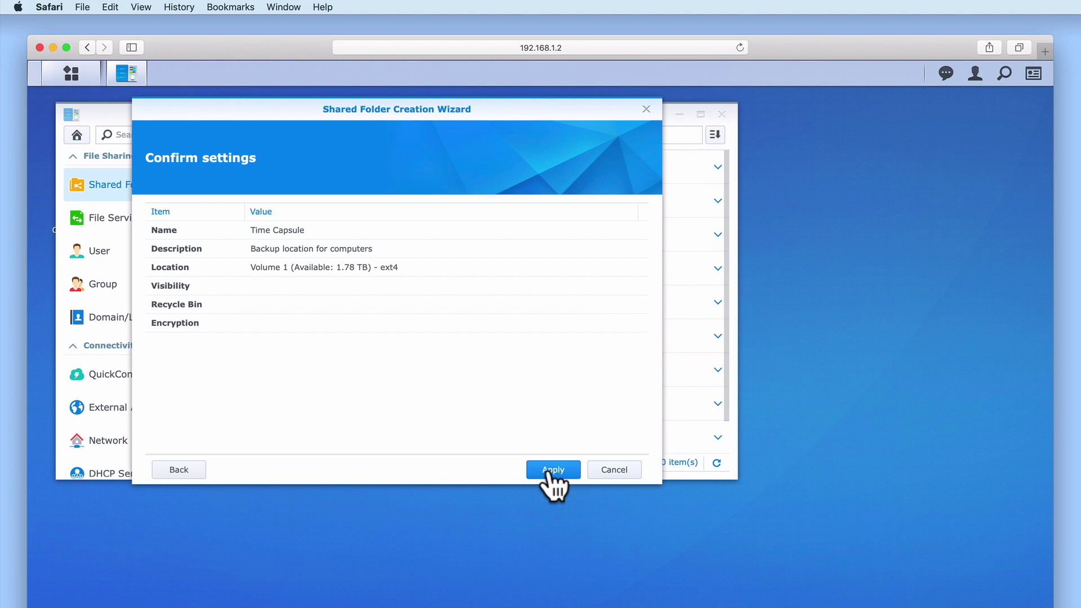
pyautogui.click(549, 472)
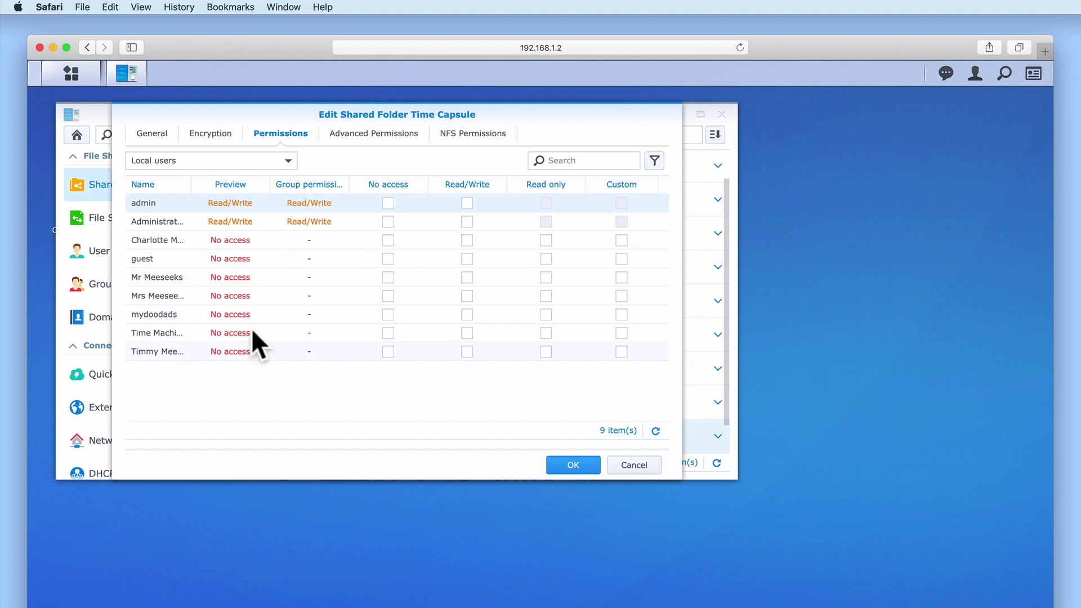
# Grant the Time Machine user Read/Write access on Time Capsule and save the permissions.
pyautogui.moveTo(197, 188); pyautogui.dragTo(257, 189)
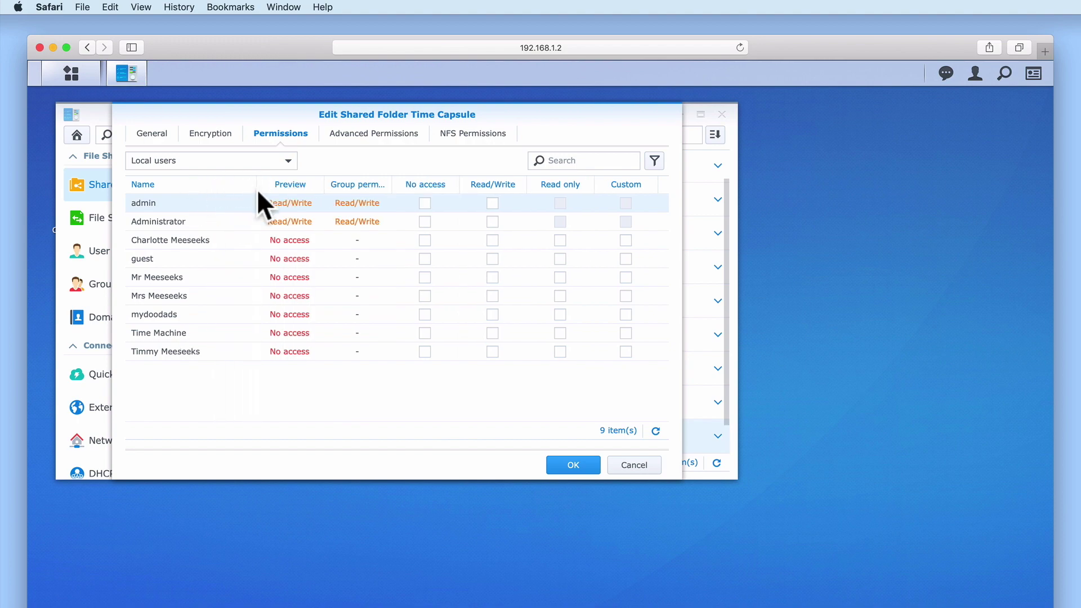
pyautogui.click(208, 332)
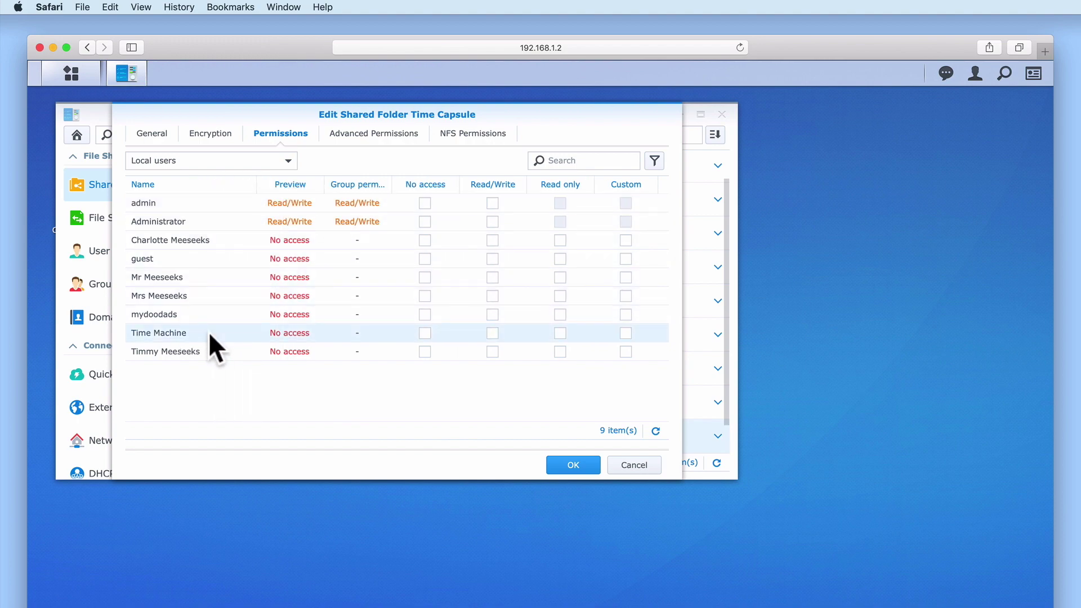
pyautogui.click(492, 333)
pyautogui.click(585, 473)
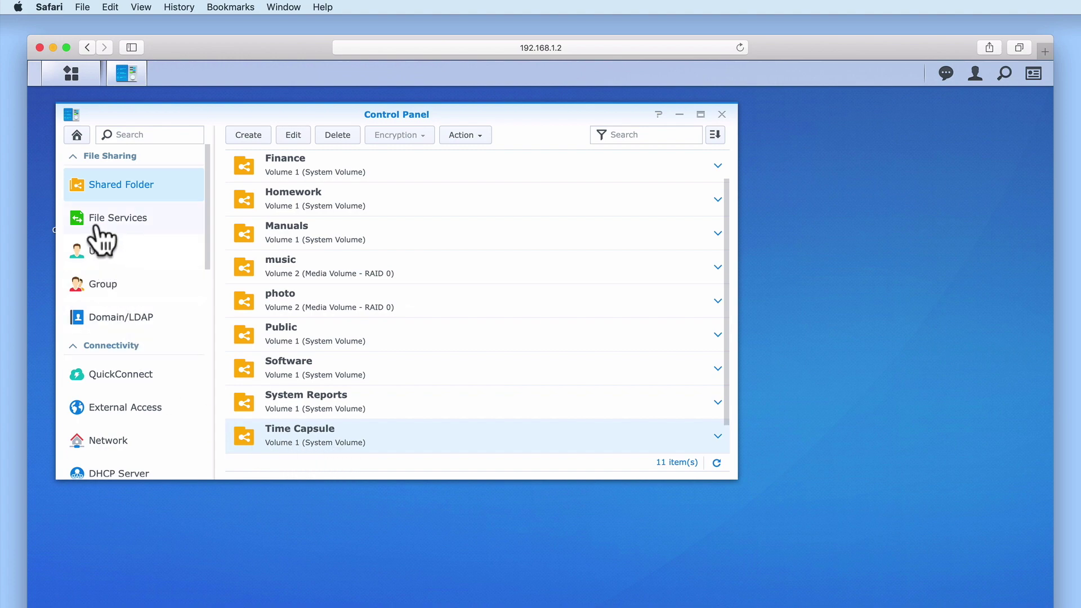
# Go to File Services, expand and collapse the AFP section, then bring up the Advanced settings.
pyautogui.click(135, 241)
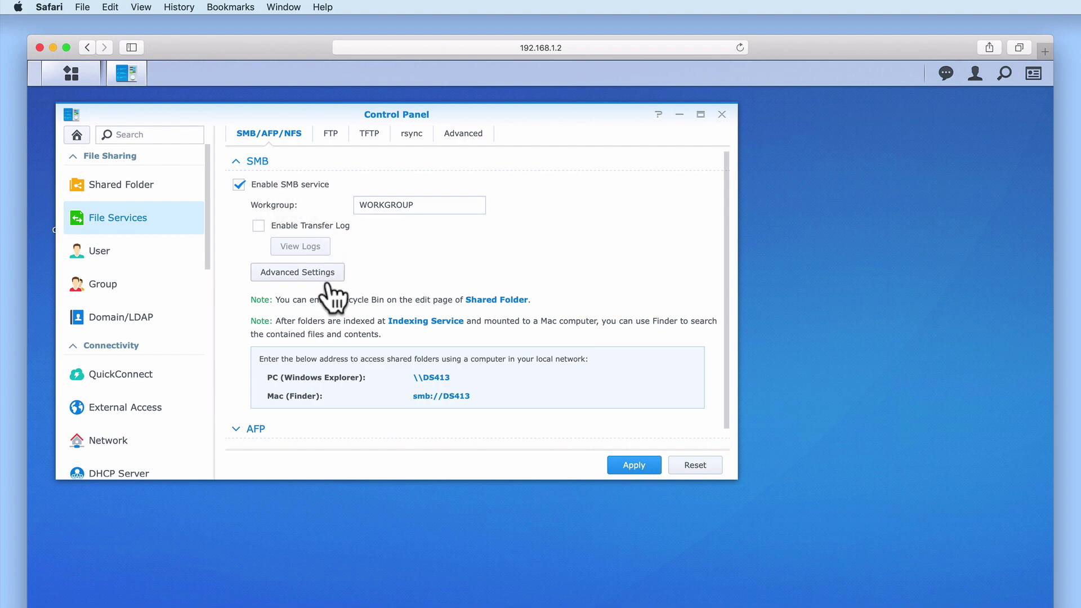
pyautogui.scroll(-1, 299, 439)
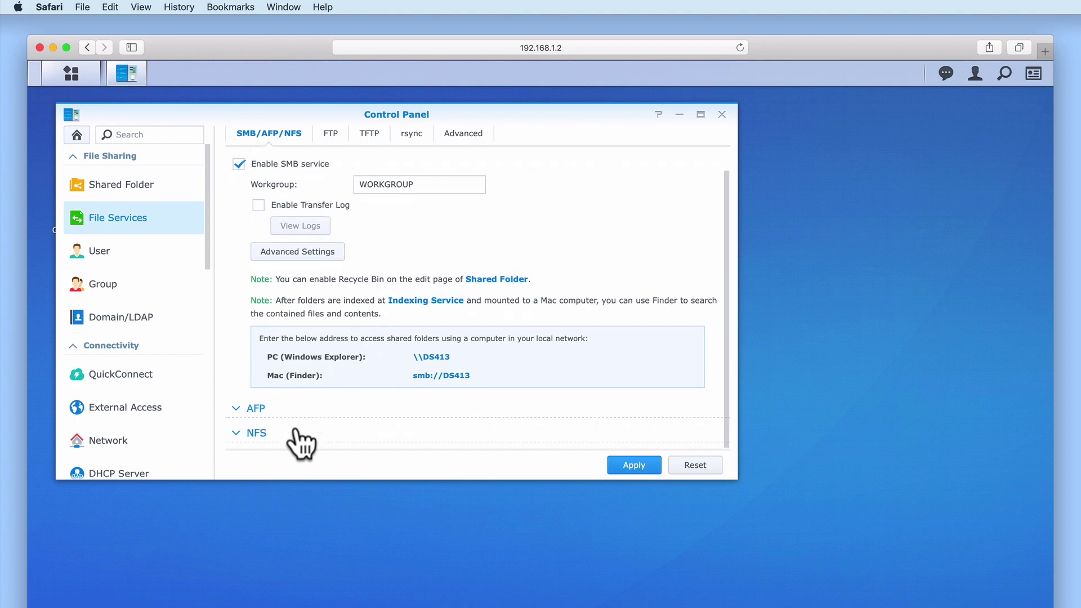
pyautogui.click(258, 410)
pyautogui.scroll(-3, 338, 424)
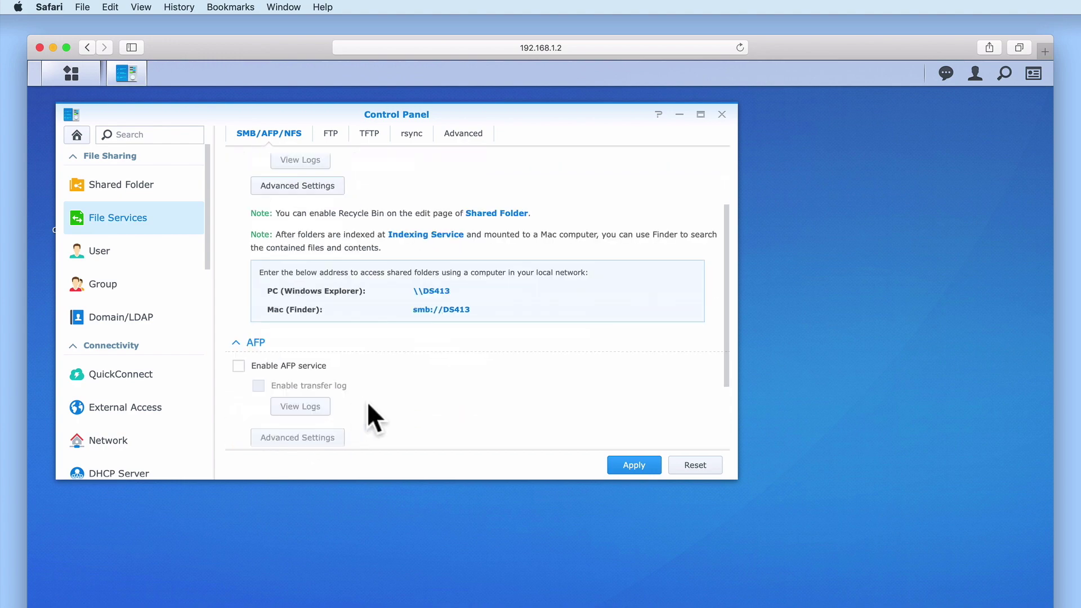
pyautogui.click(241, 345)
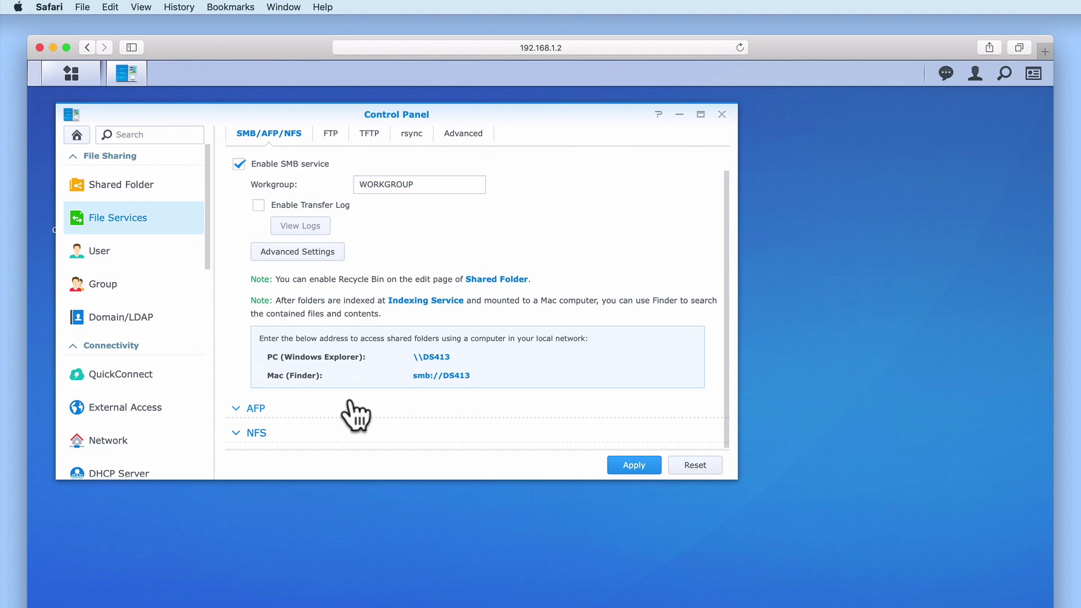
pyautogui.click(472, 135)
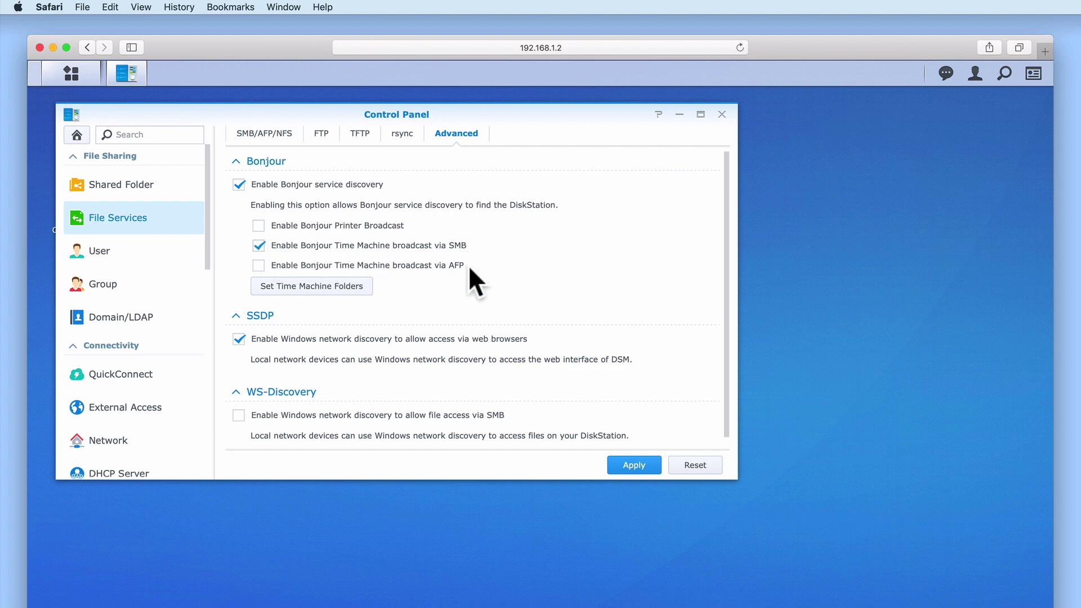
# Tick Time Capsule as the Time Machine folder and apply the choice.
pyautogui.click(351, 293)
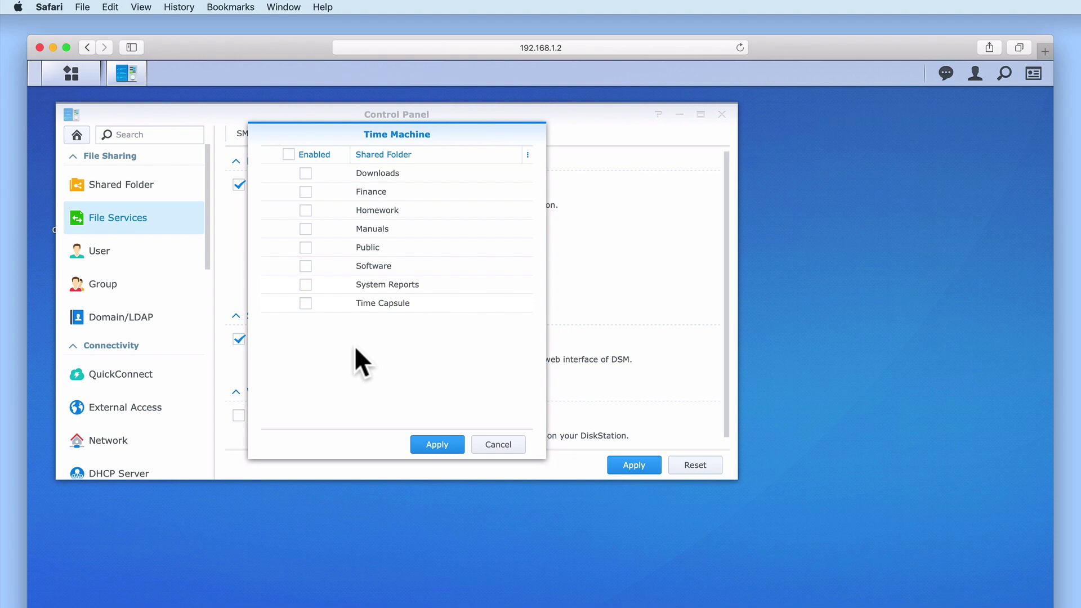
pyautogui.click(305, 303)
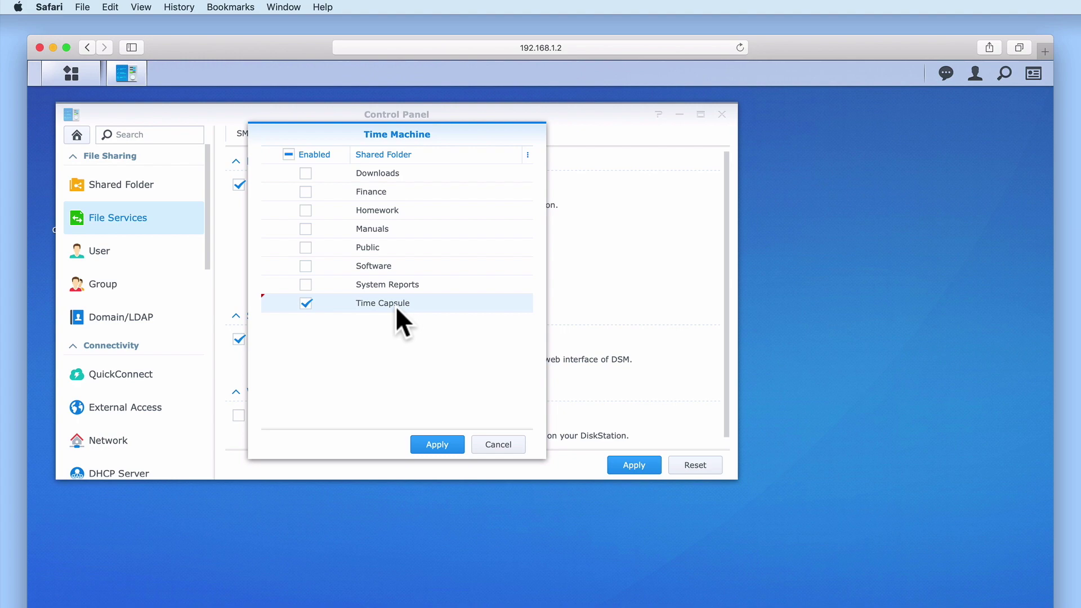
pyautogui.click(443, 445)
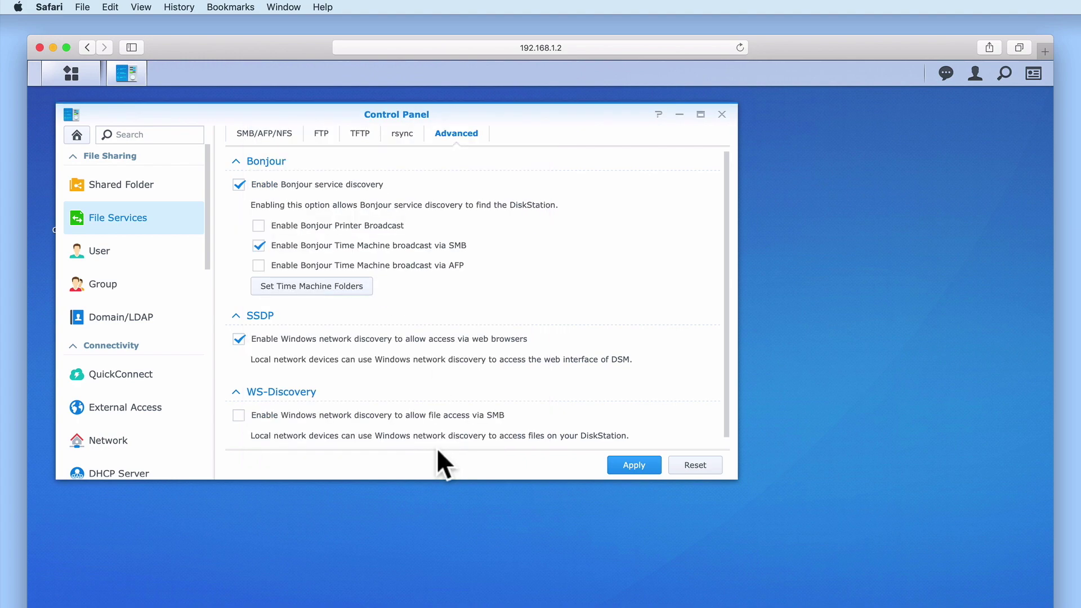
# Apply the Bonjour Time Machine settings, accept the network service restart, and close Control Panel.
pyautogui.click(650, 468)
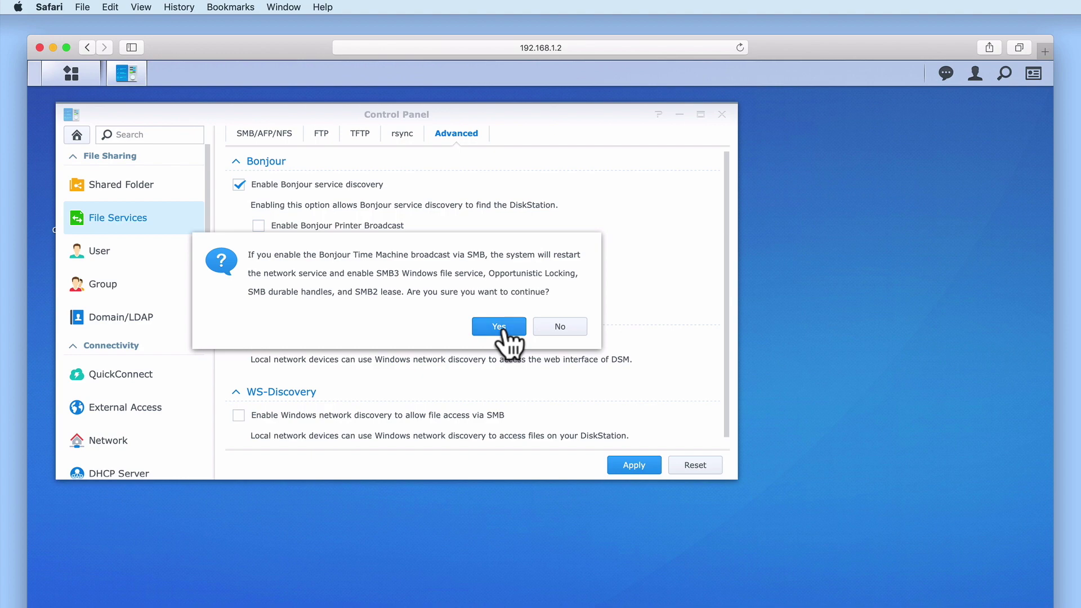
pyautogui.click(499, 327)
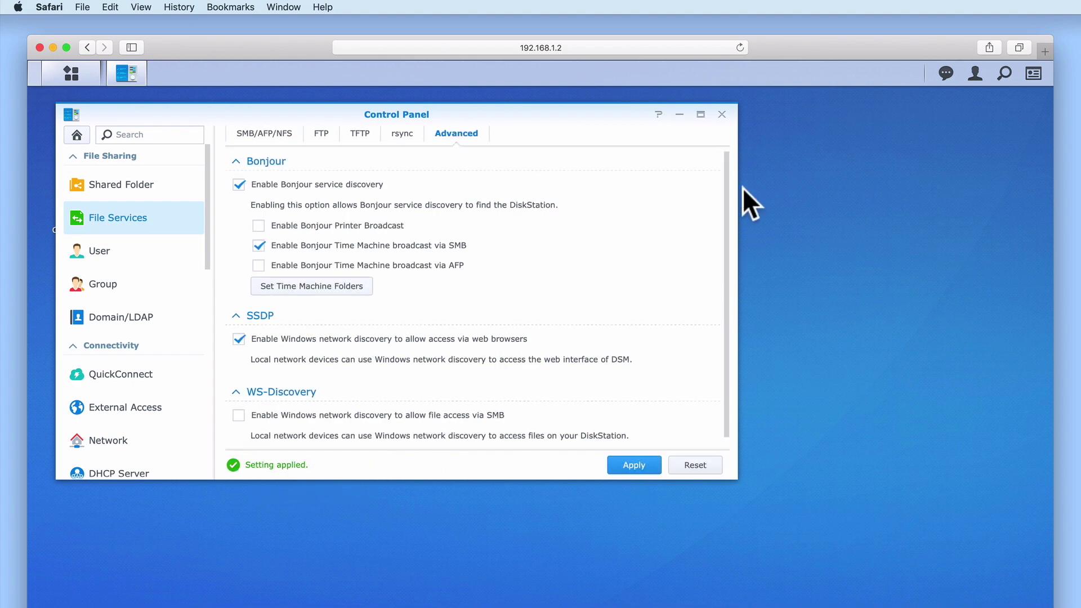
pyautogui.click(722, 114)
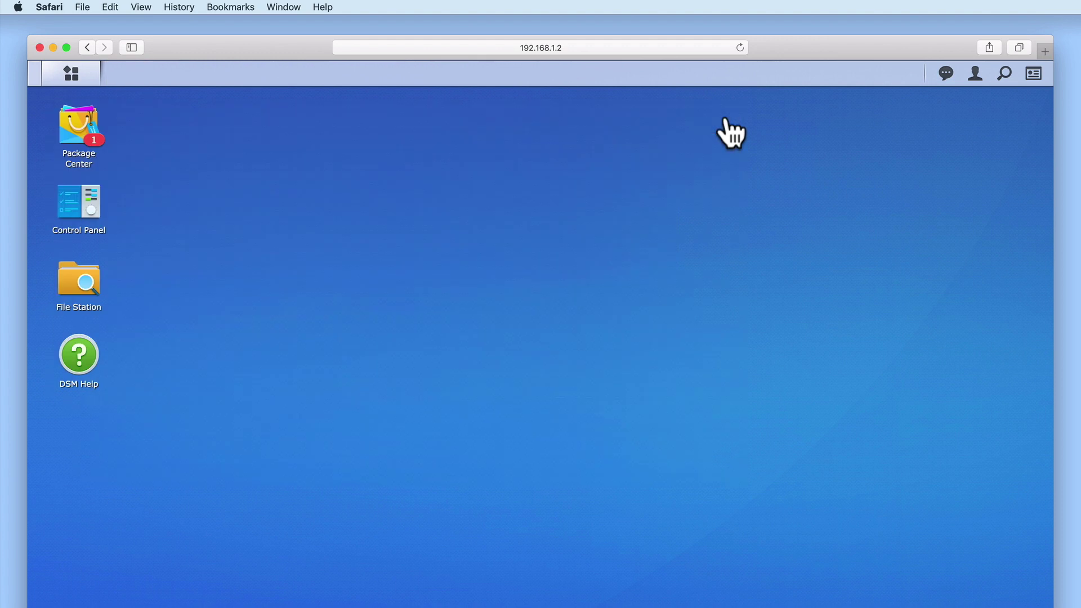
# Log out of the DSM administrator session and bring up the Mac's System Preferences.
pyautogui.click(975, 74)
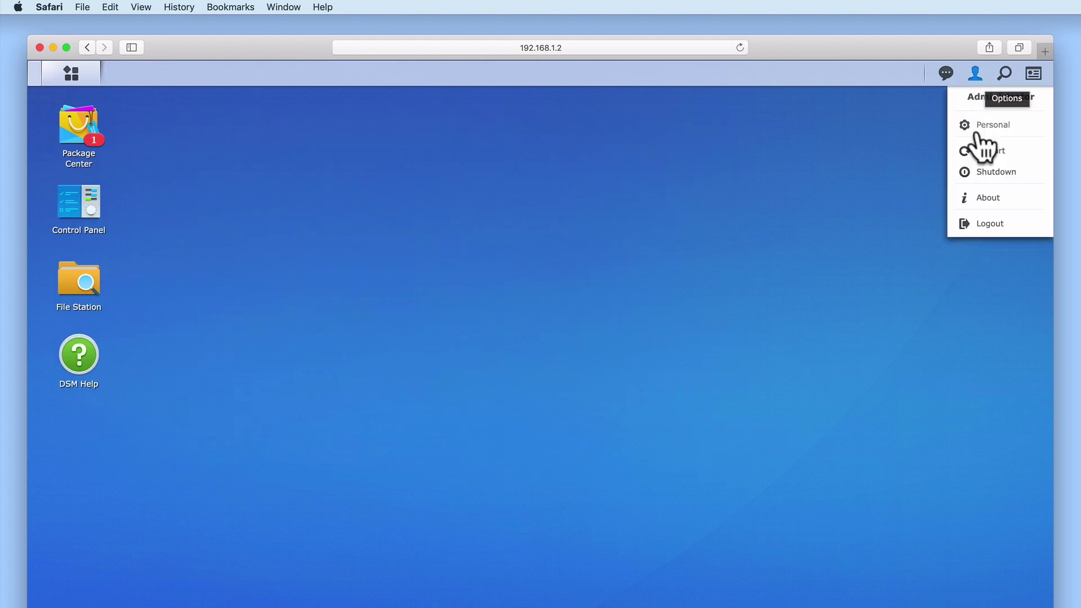
pyautogui.click(983, 224)
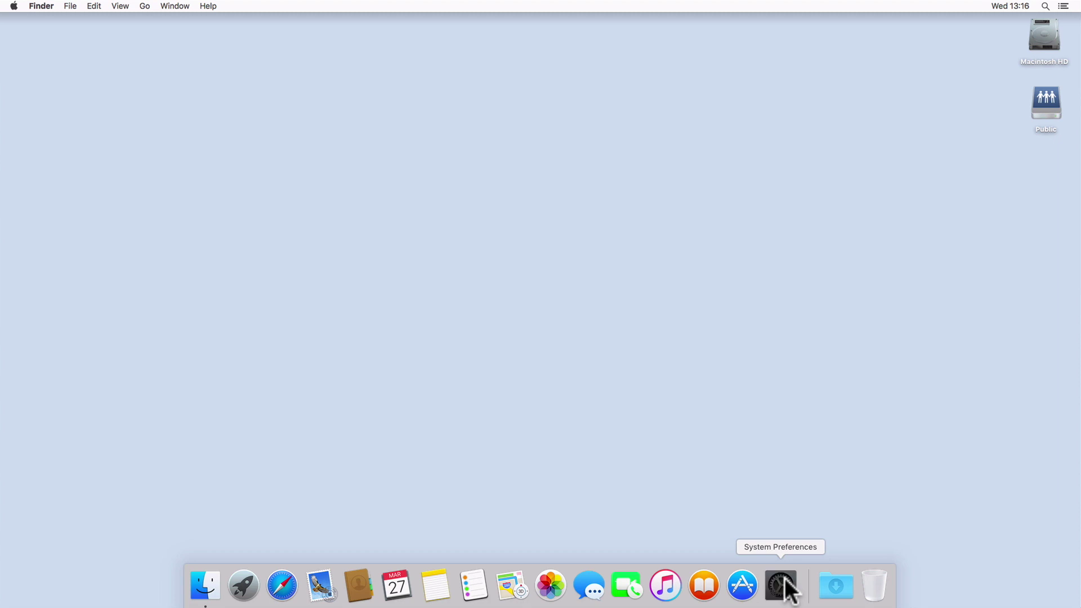
pyautogui.click(785, 580)
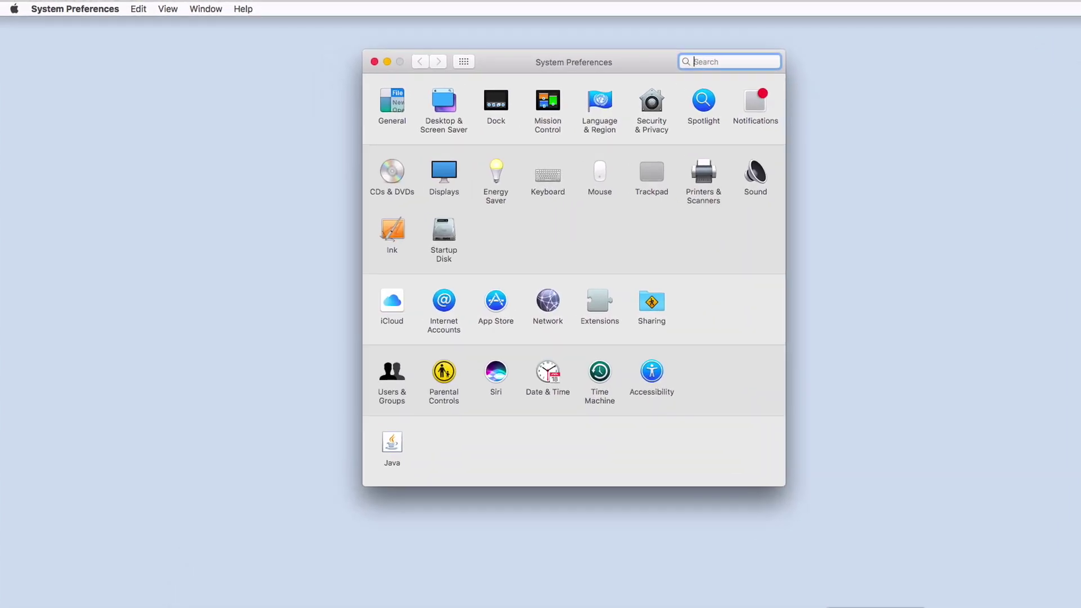
# Unlock the Time Machine preferences with the administrator's name and password.
pyautogui.click(600, 374)
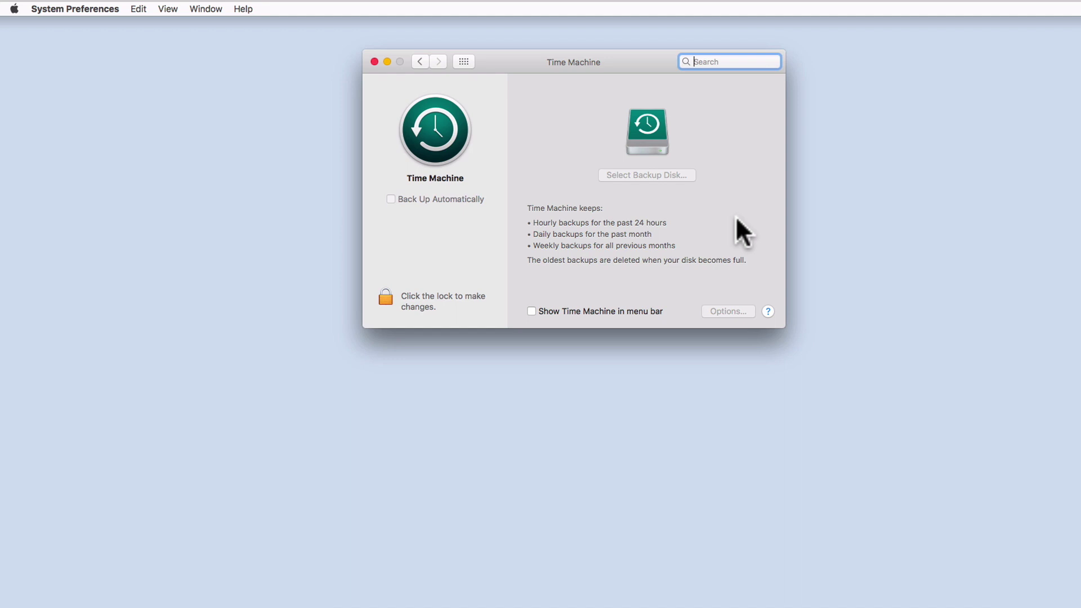
pyautogui.click(385, 298)
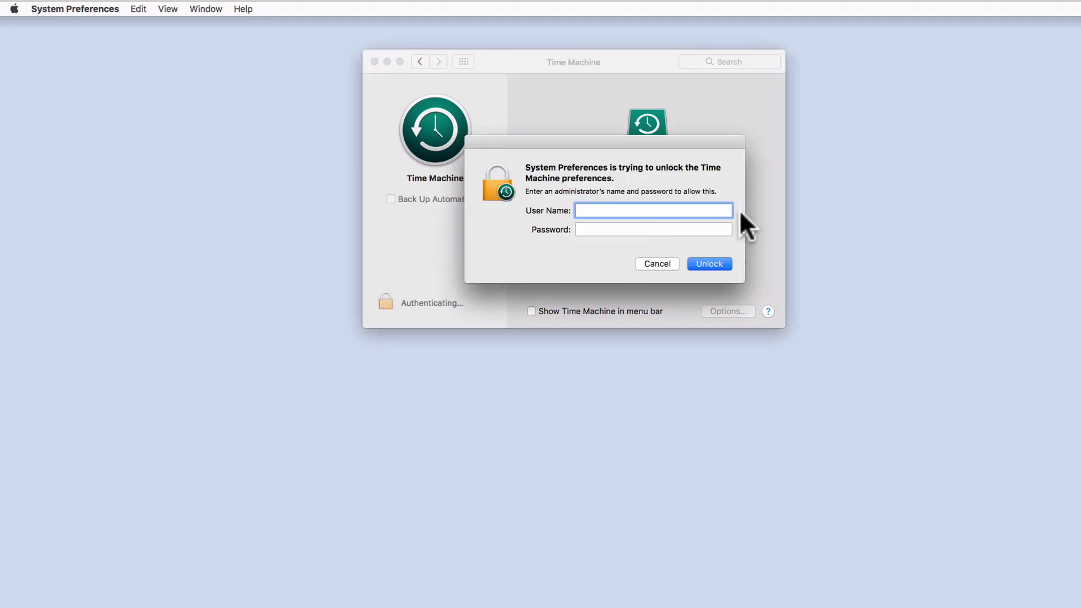
pyautogui.write('administrator')
pyautogui.press('Tab')
pyautogui.write('••••••••')
pyautogui.press('Return')
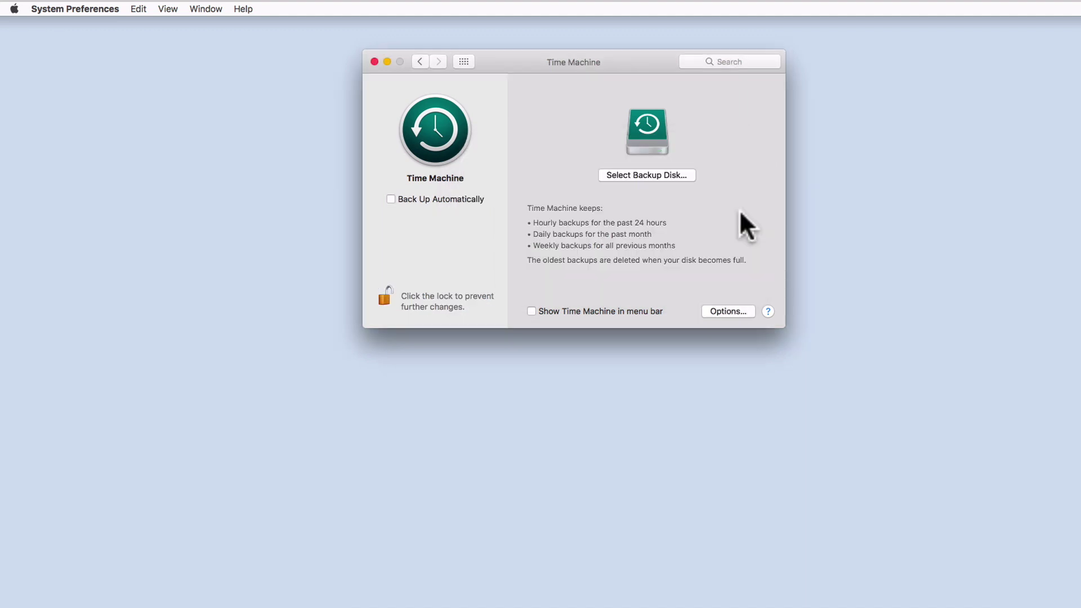
pyautogui.click(682, 176)
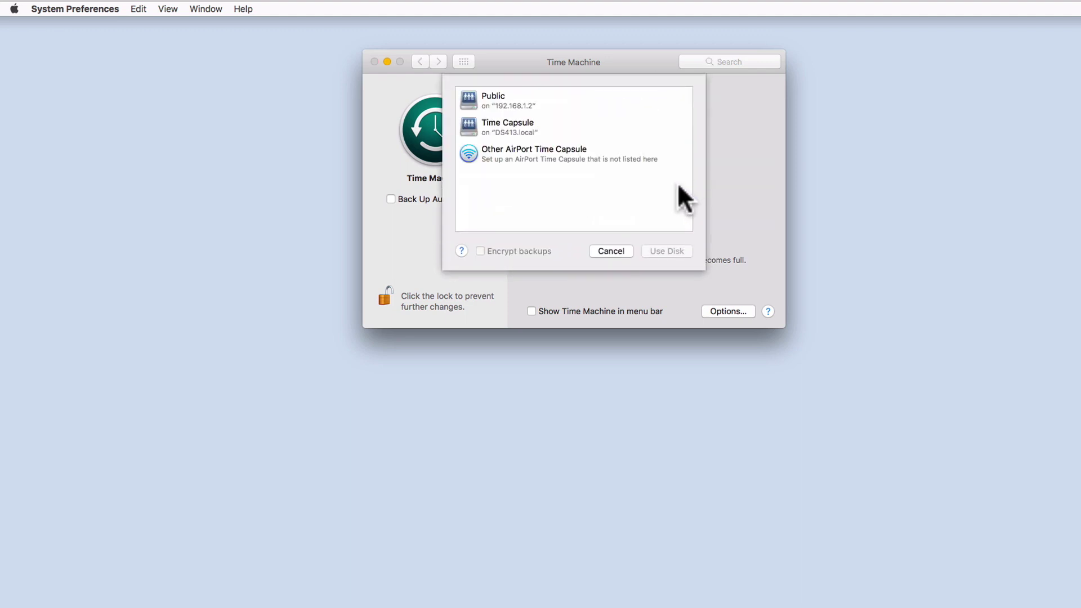
# Select the Time Capsule share on DS413.local and use it as the backup disk.
pyautogui.click(488, 128)
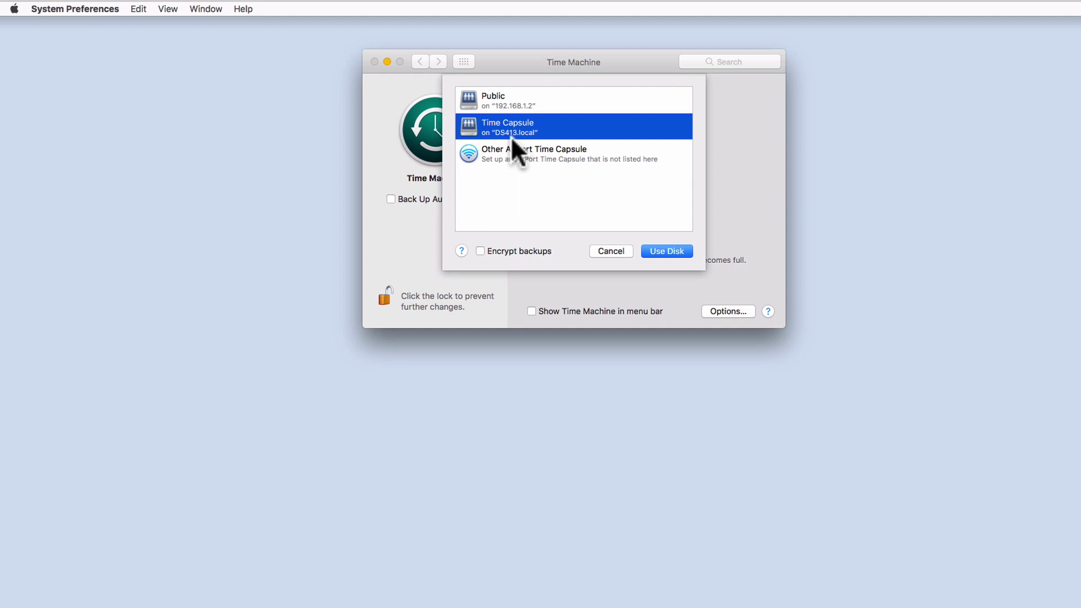
pyautogui.click(668, 252)
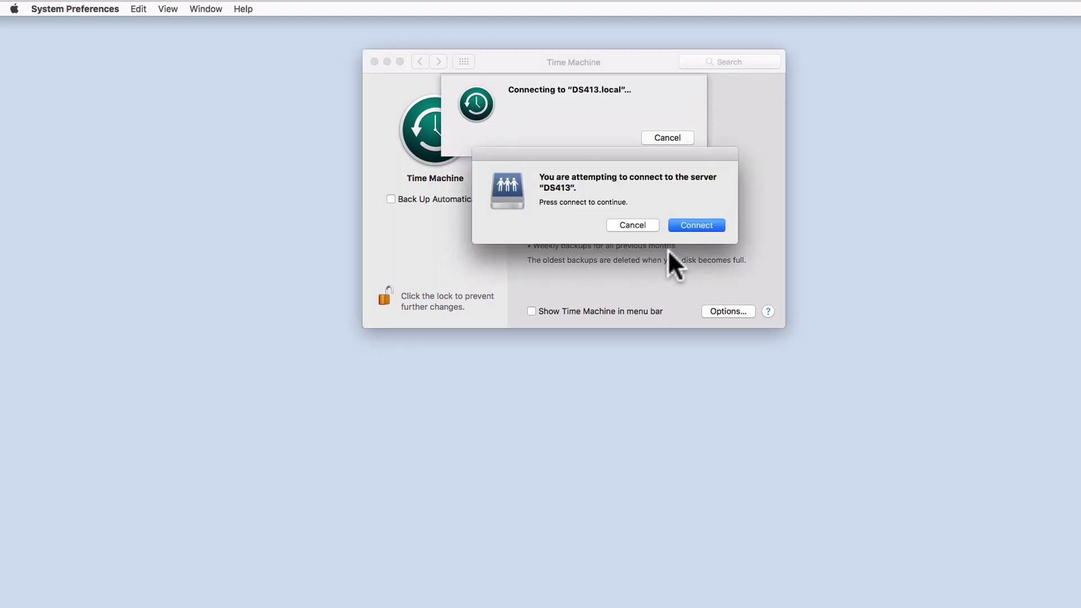
# Connect to DS413 as the Time Machine backup account with its password, replacing the old name.
pyautogui.click(709, 226)
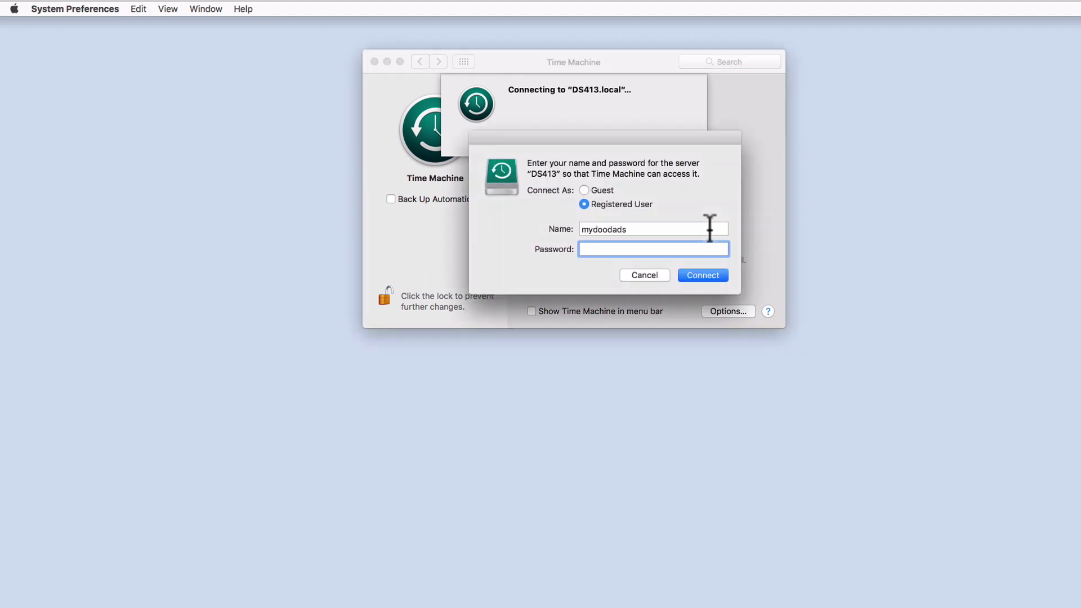
pyautogui.doubleClick(682, 228)
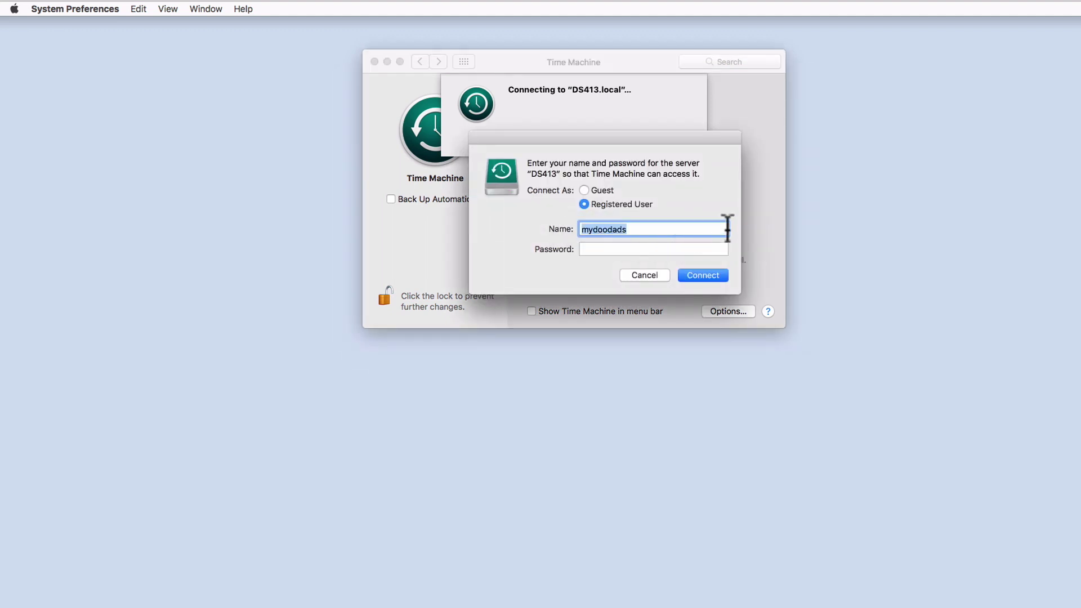
pyautogui.press('BackSpace')
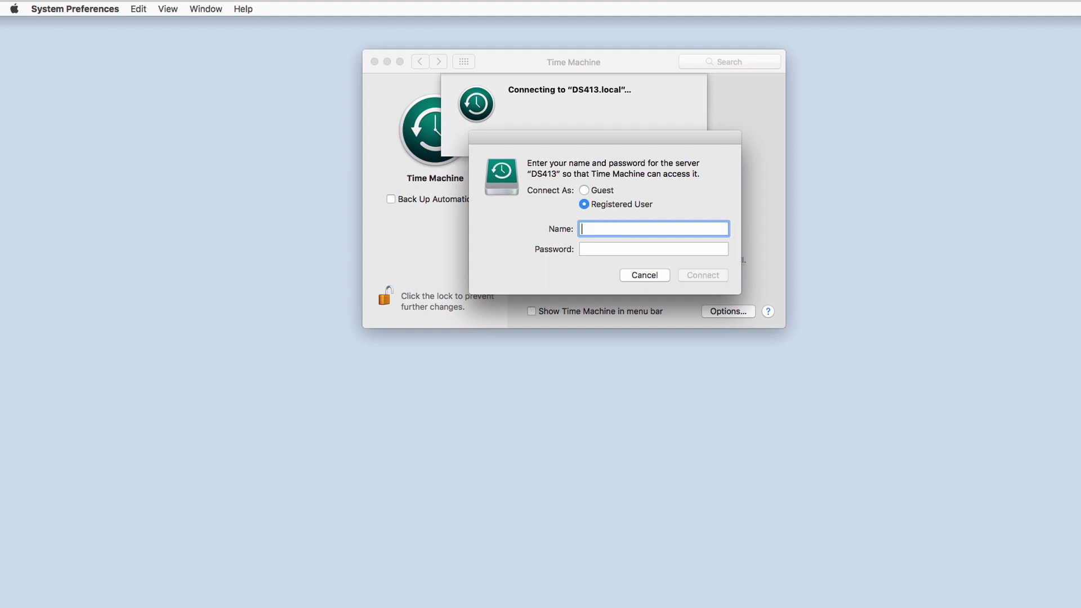
pyautogui.write('Time ')
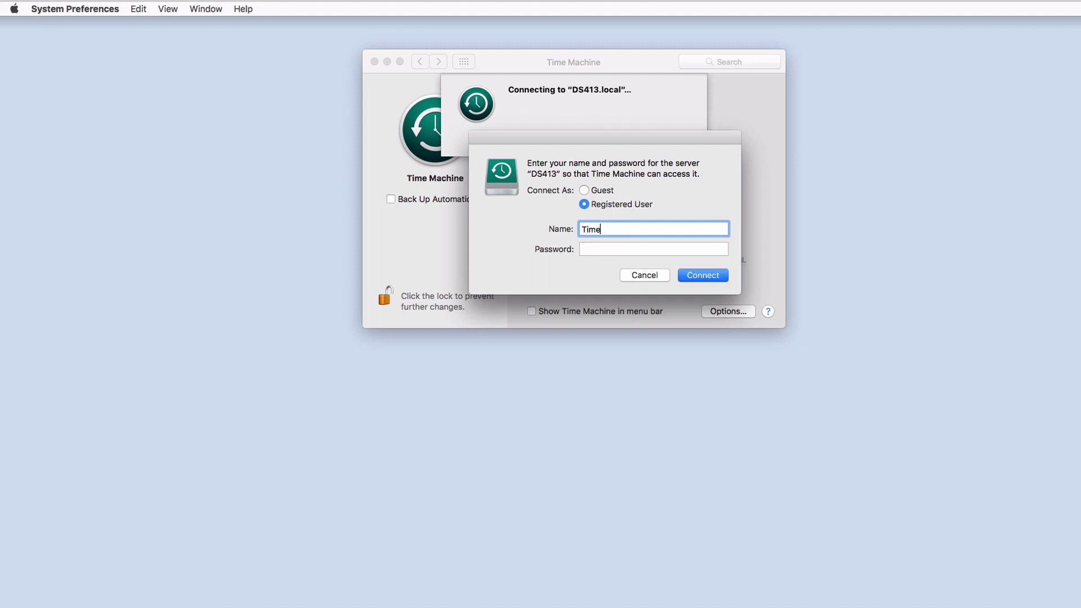
pyautogui.write('Machine')
pyautogui.press('Tab')
pyautogui.write('•')
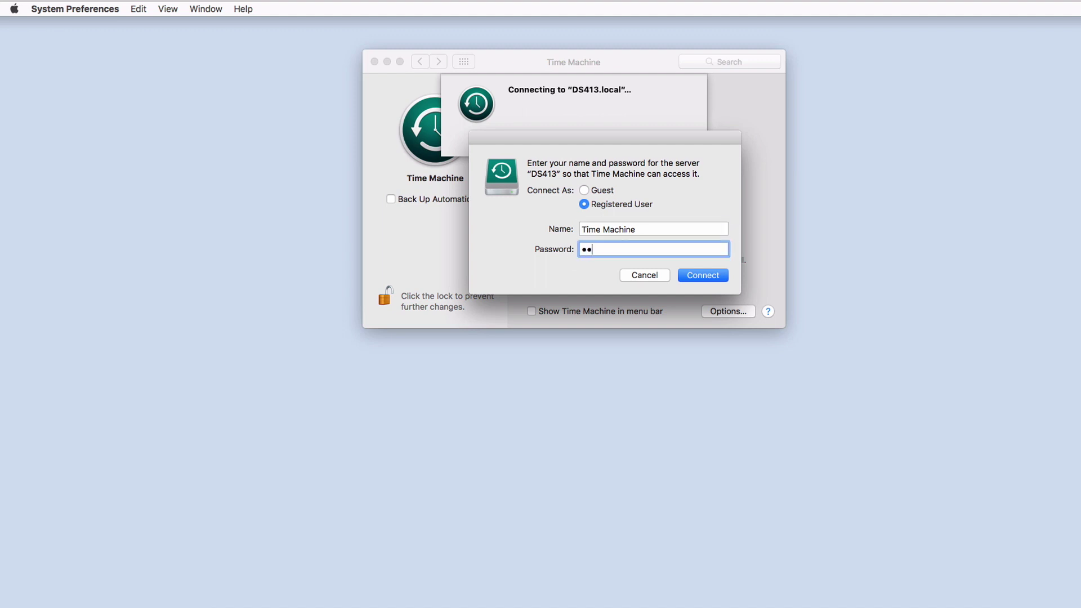
pyautogui.write('••••••')
pyautogui.click(717, 274)
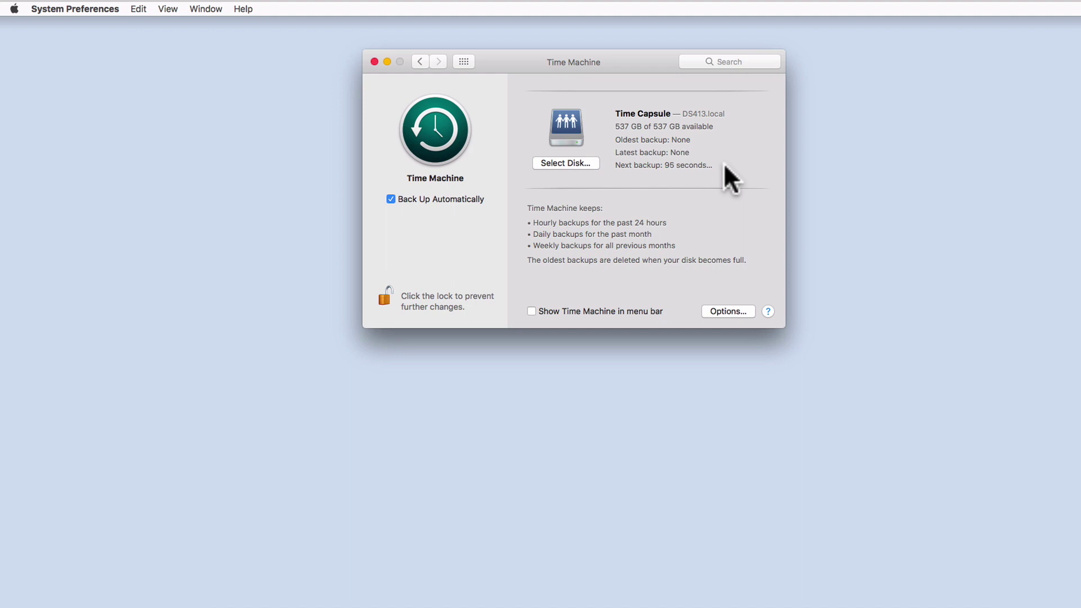
# Turn on Show Time Machine in menu bar.
pyautogui.click(531, 312)
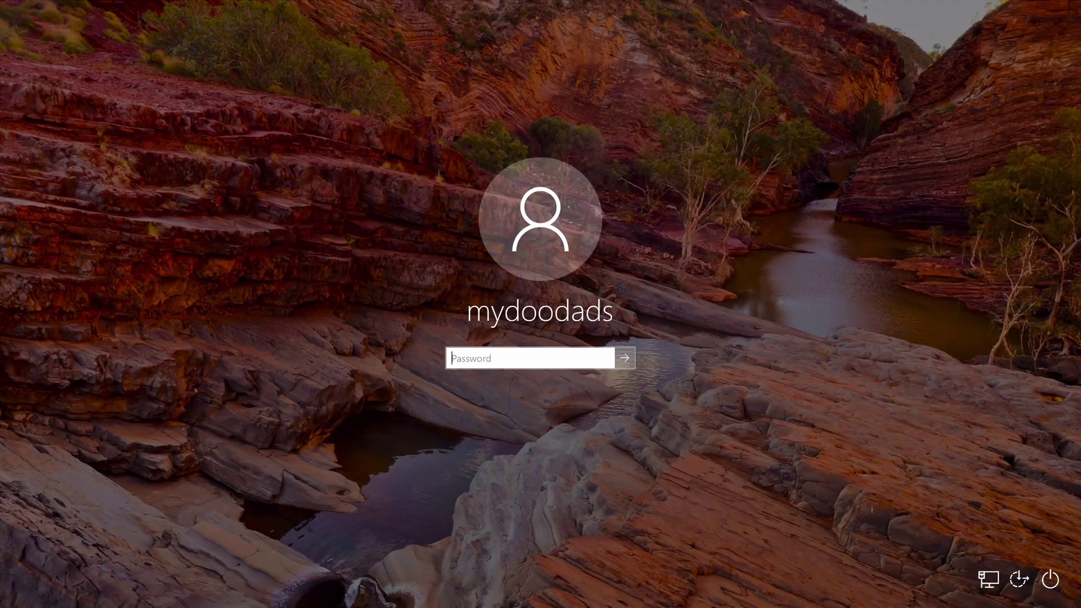
# Sign in to Windows with the account password and open Settings' Update & Security section.
pyautogui.write('*******')
pyautogui.press('Return')
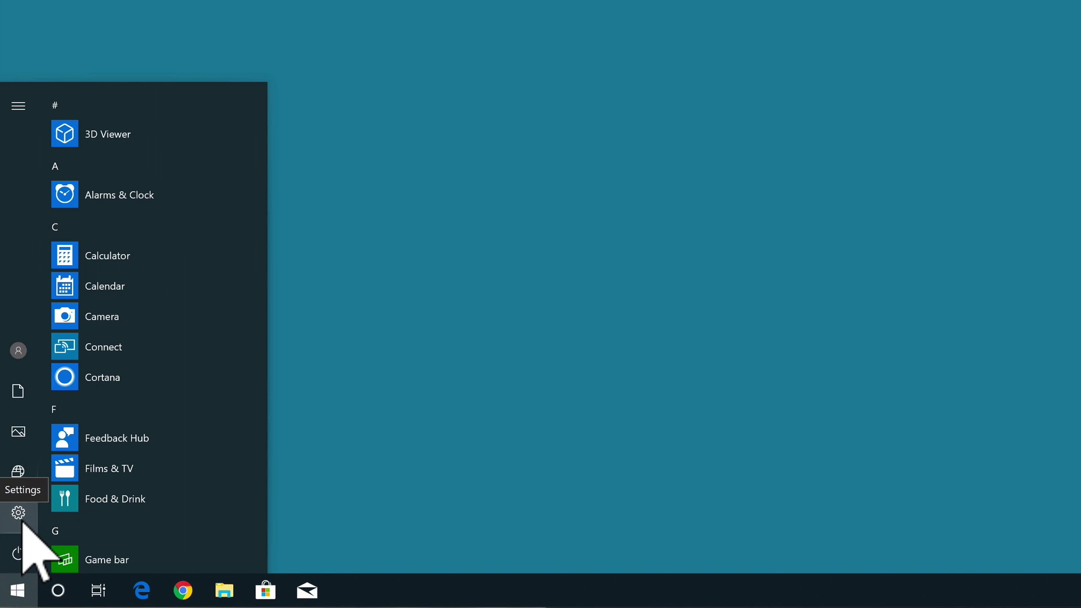
pyautogui.click(20, 519)
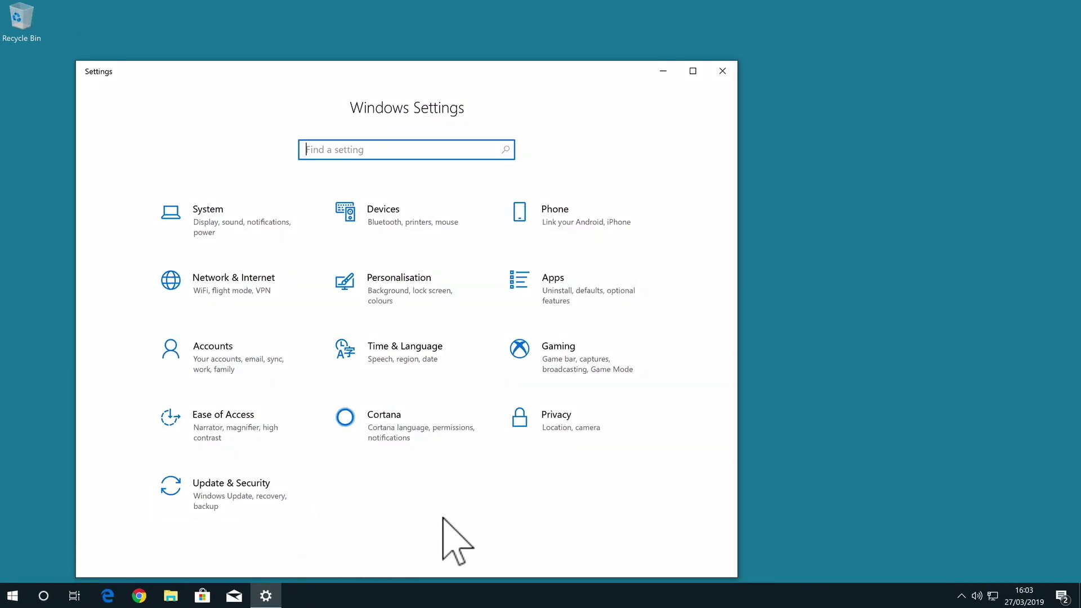
pyautogui.click(256, 496)
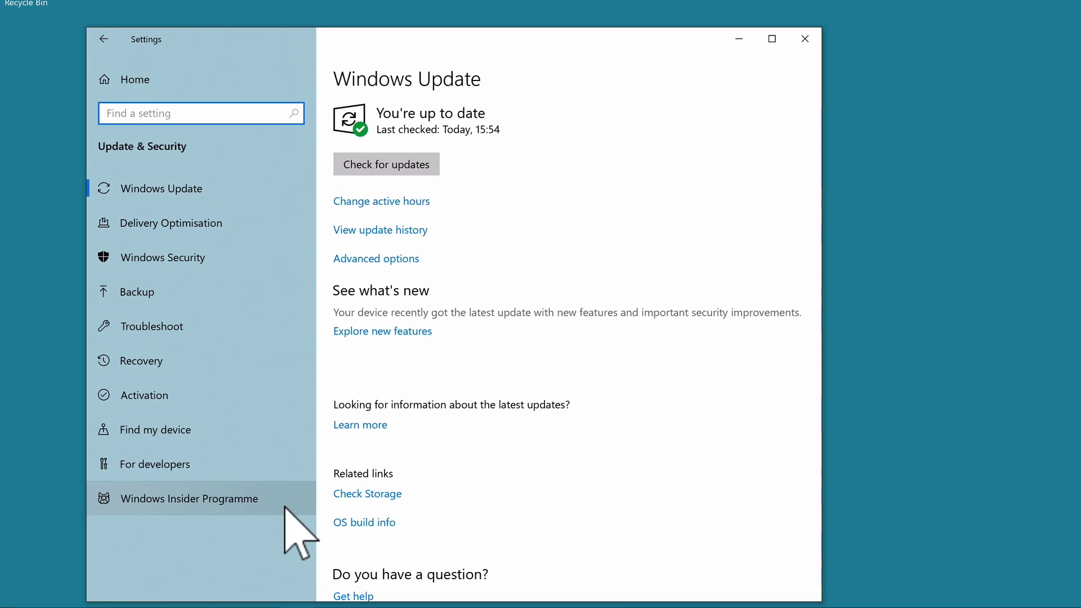
# In Backup settings, find no drives under Add a drive, then open More options' advanced File History settings.
pyautogui.click(167, 302)
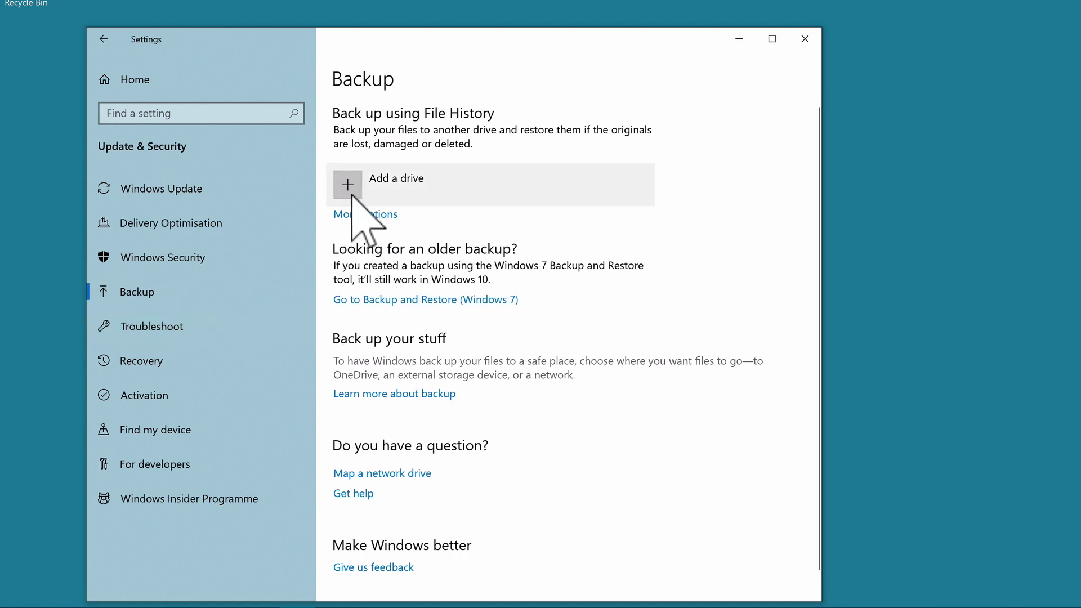
pyautogui.click(352, 192)
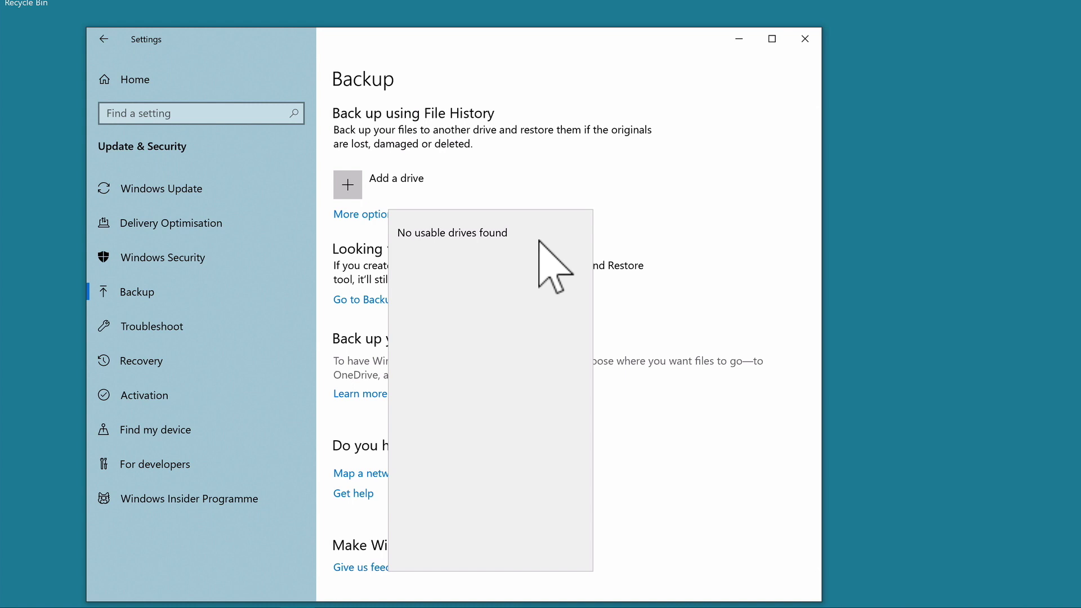
pyautogui.click(623, 177)
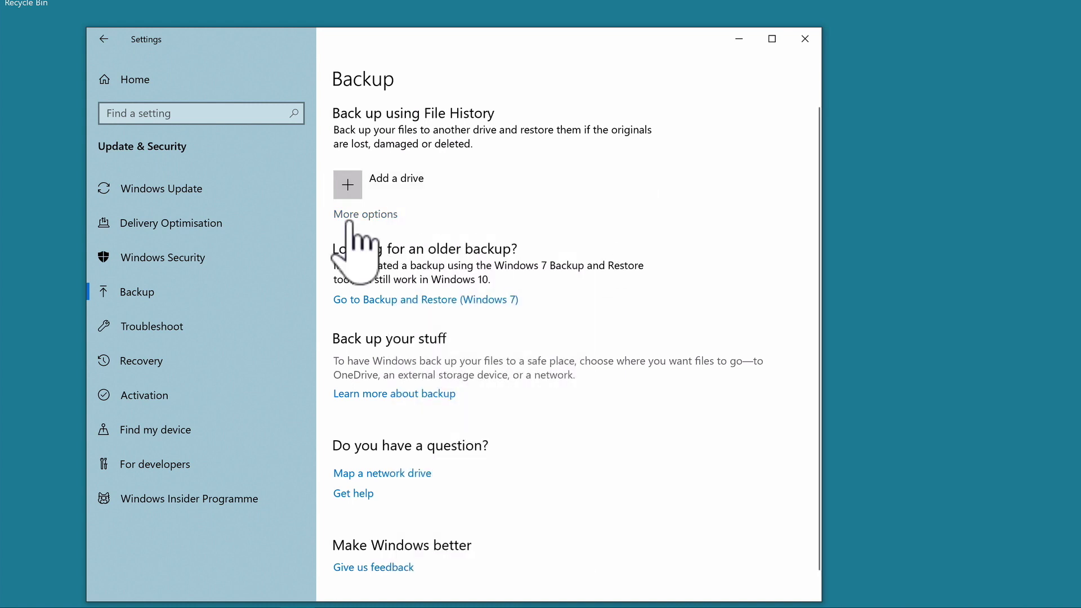
pyautogui.click(377, 214)
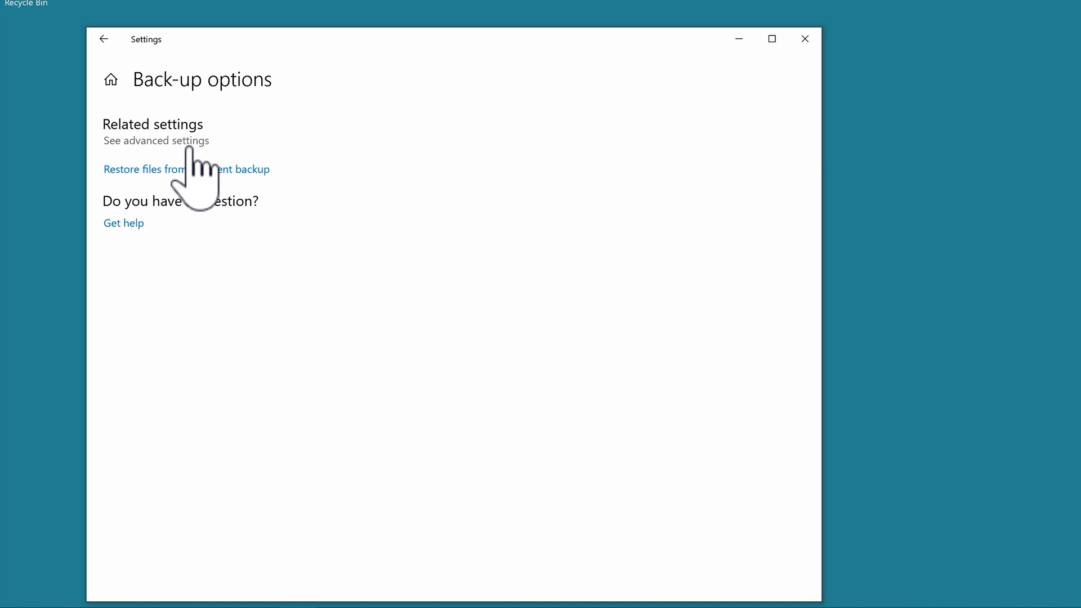
pyautogui.click(189, 147)
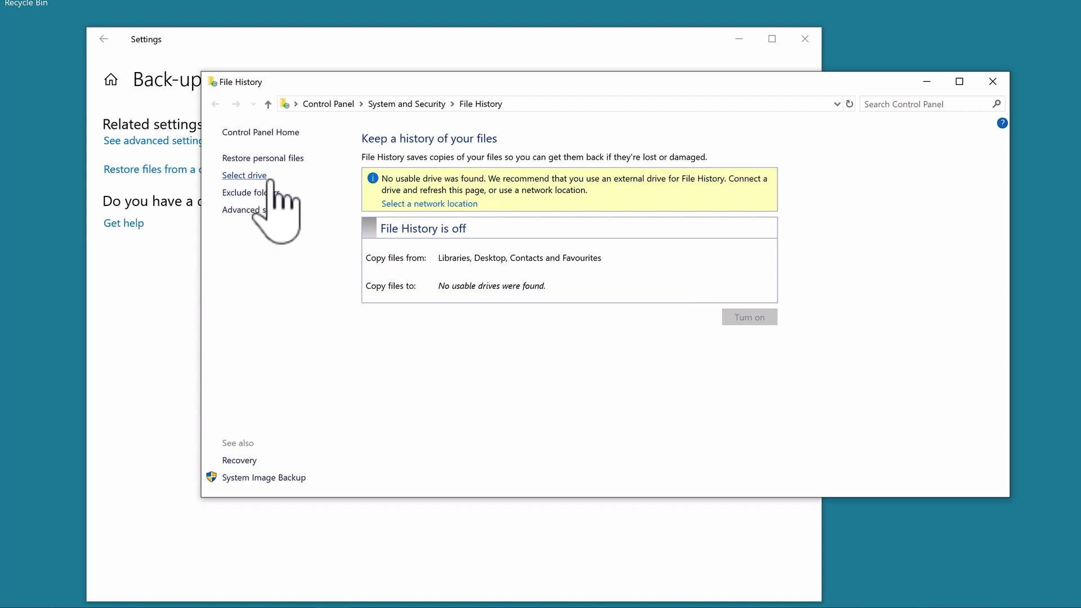
# Start selecting a new File History drive by adding a network location.
pyautogui.click(266, 177)
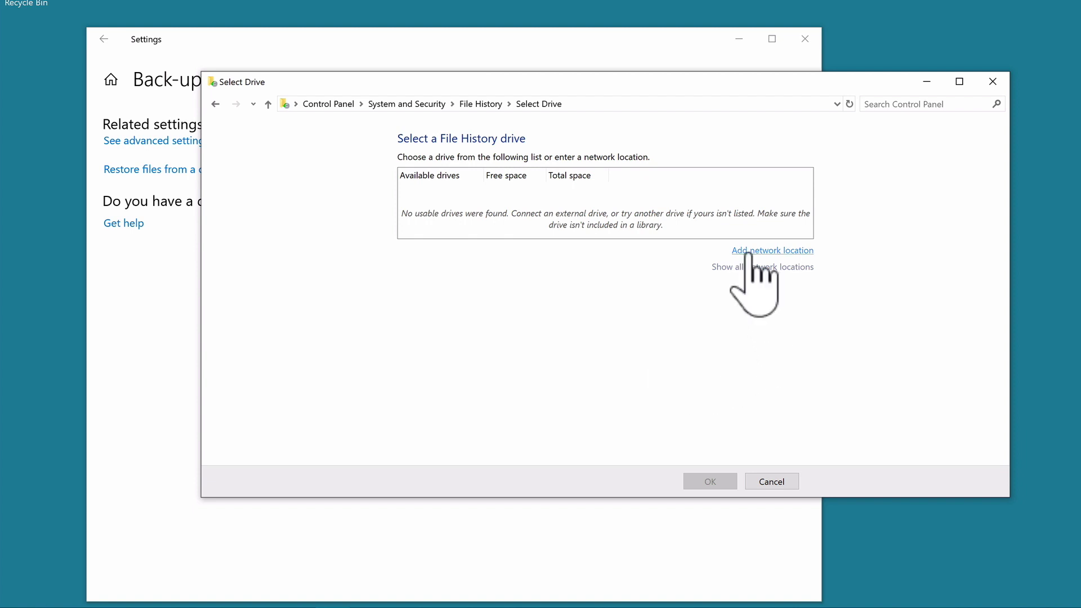
pyautogui.click(810, 251)
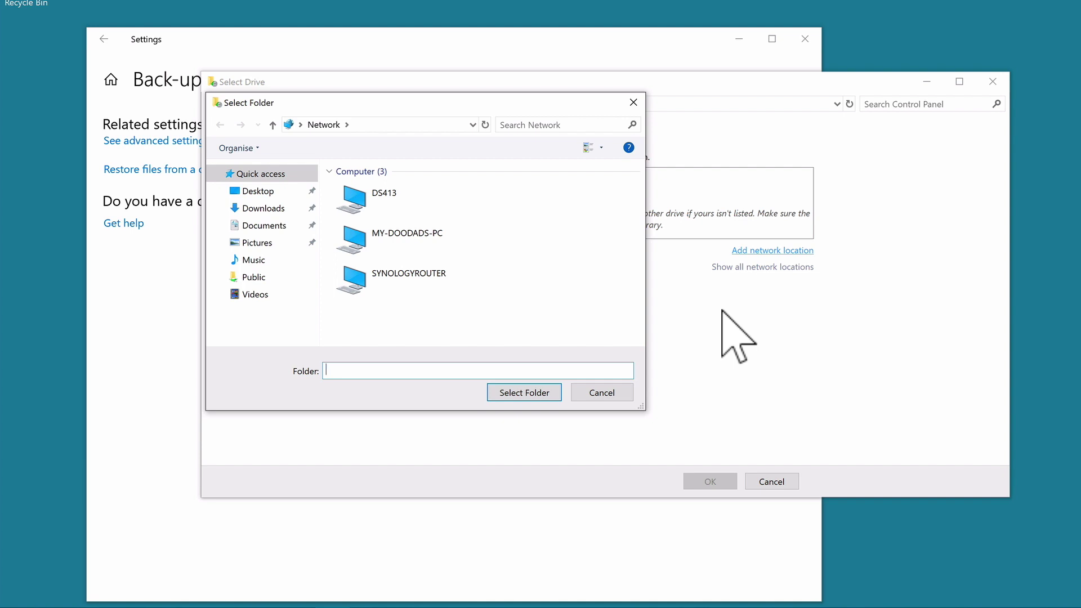
# Open DS413 using the 'time machine' account's password, with Remember my credentials ticked.
pyautogui.click(364, 206)
pyautogui.doubleClick(364, 206)
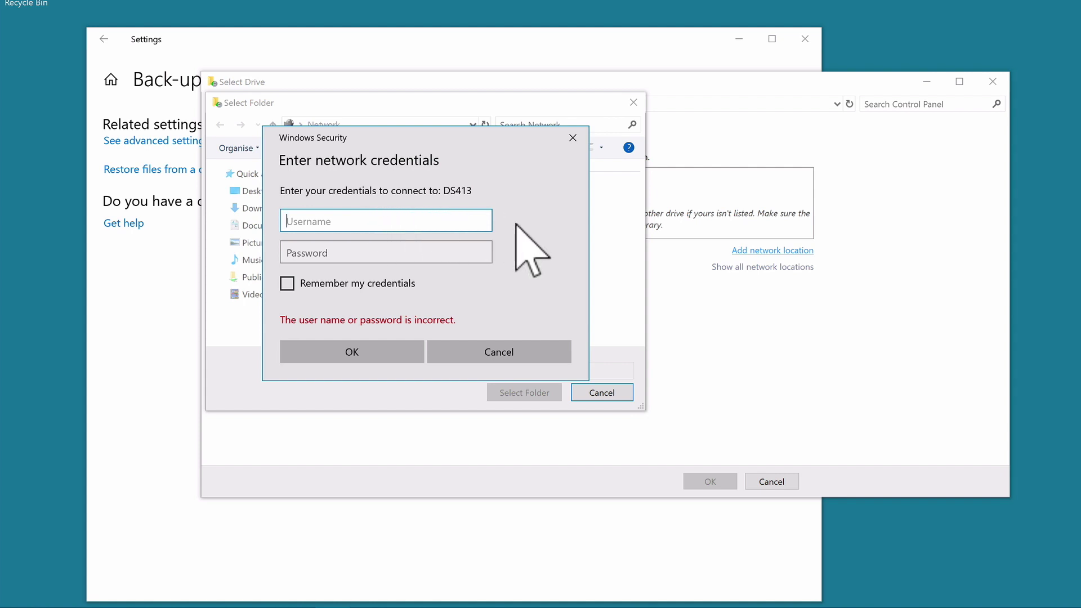
pyautogui.write('time machine')
pyautogui.press('Tab')
pyautogui.write('•••')
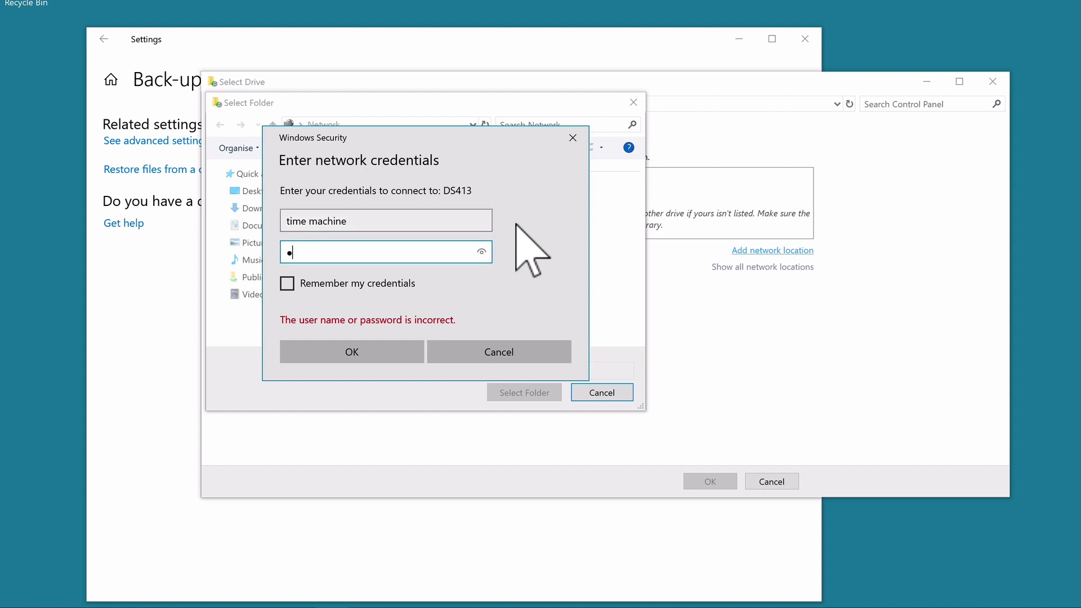
pyautogui.write('••••')
pyautogui.click(318, 285)
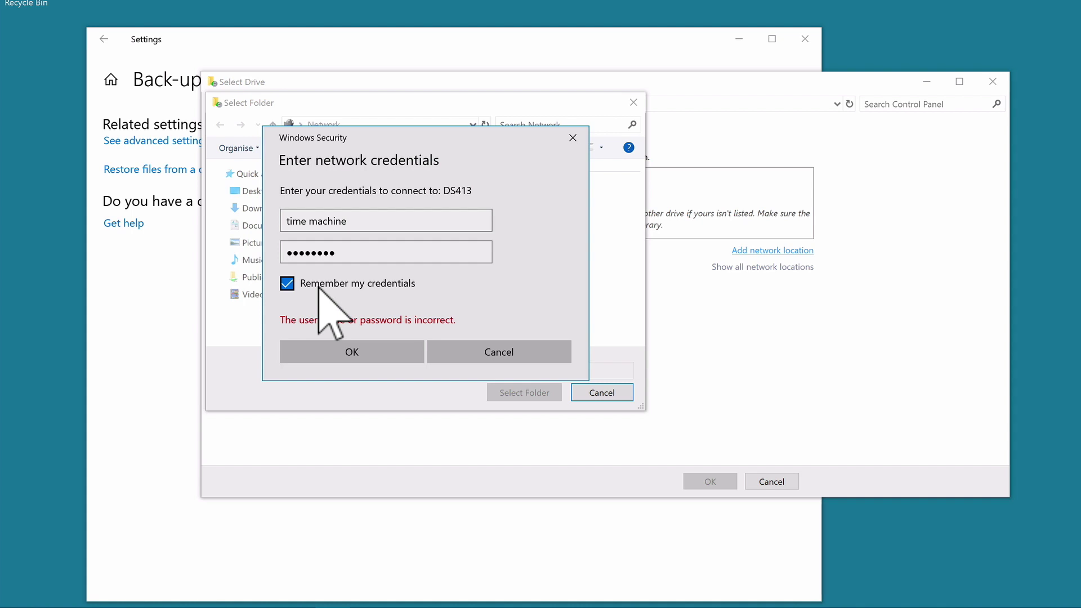
pyautogui.click(352, 352)
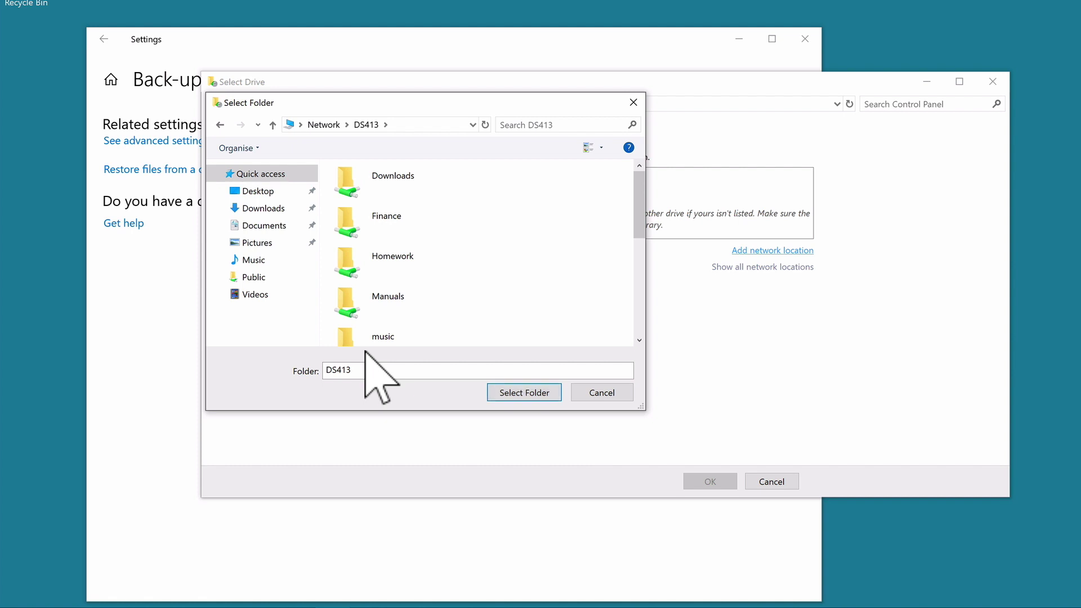
# Select the Time Capsule shared folder on DS413 as the File History network location.
pyautogui.moveTo(639, 186); pyautogui.dragTo(639, 302)
pyautogui.click(396, 291)
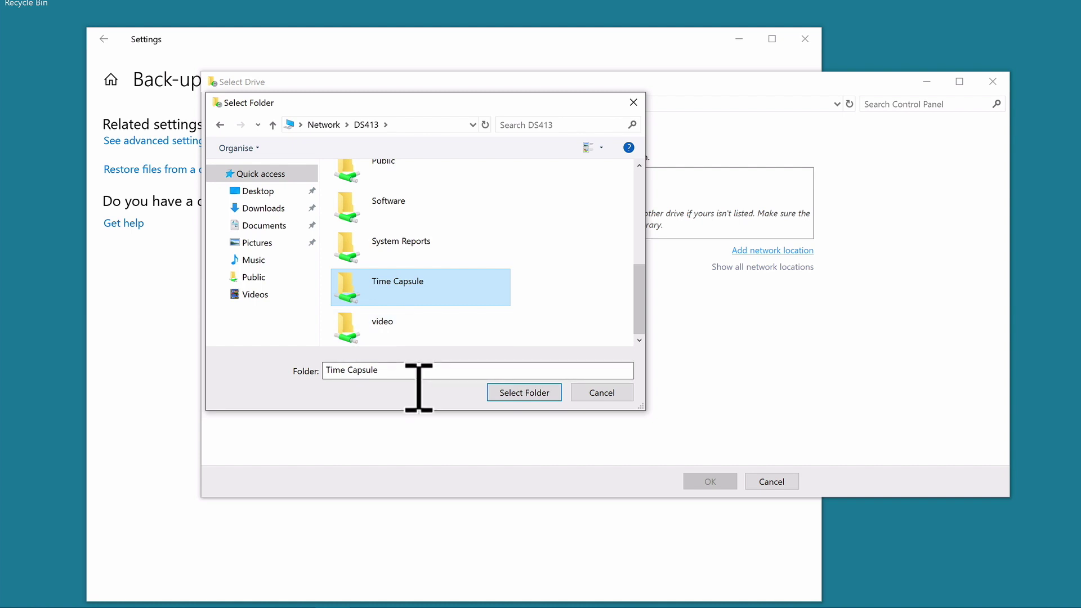
pyautogui.click(518, 393)
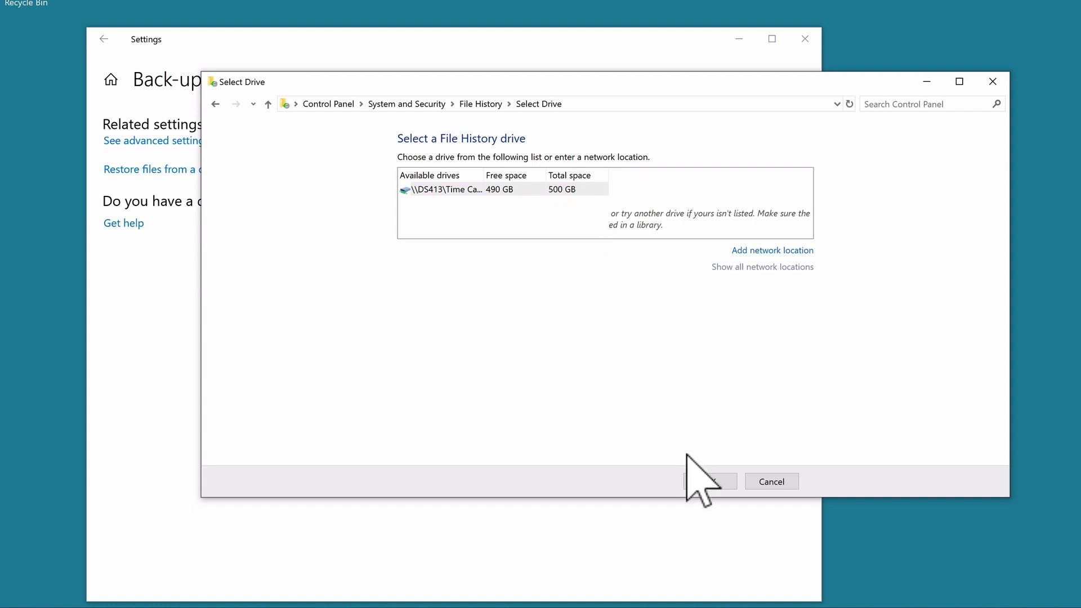
# Confirm \\DS413\Time Capsule as the File History drive and turn File History on.
pyautogui.click(709, 483)
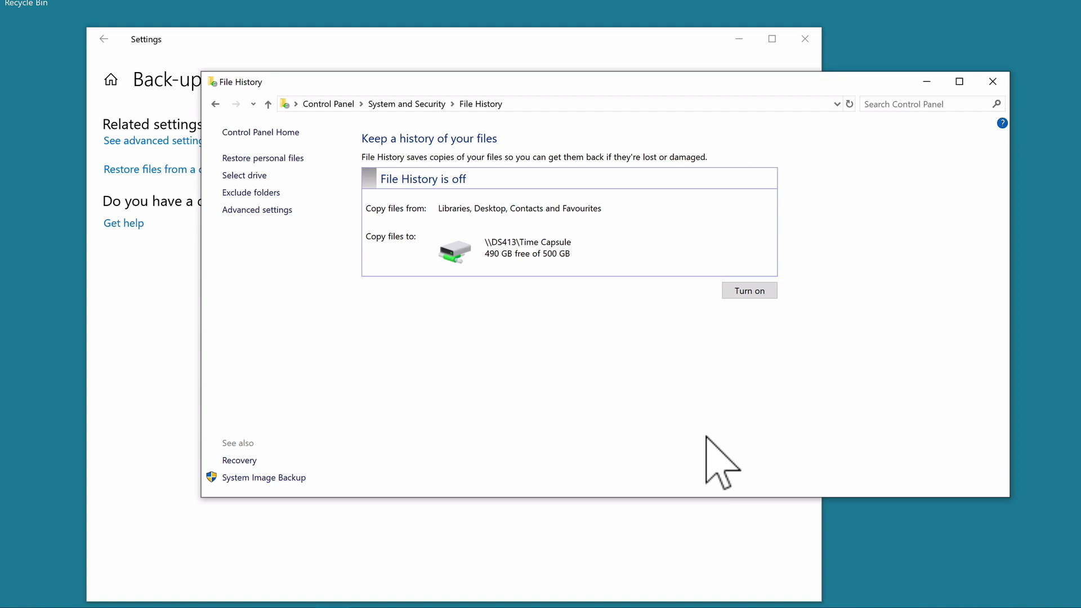
pyautogui.click(769, 295)
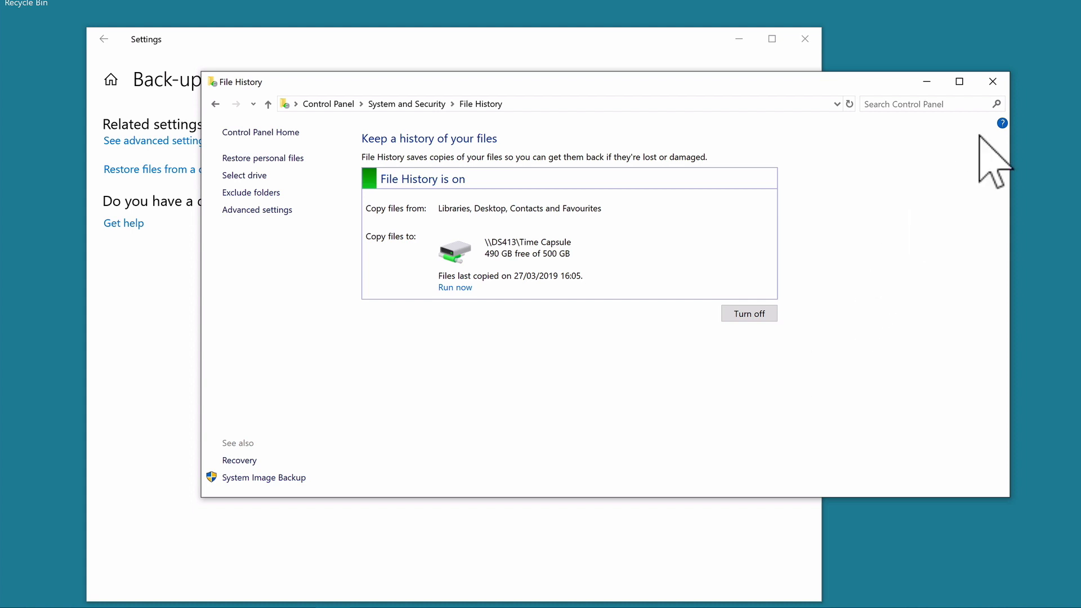
# Close File History, check that automatic file backup is on in Backup settings, then close Settings.
pyautogui.click(993, 81)
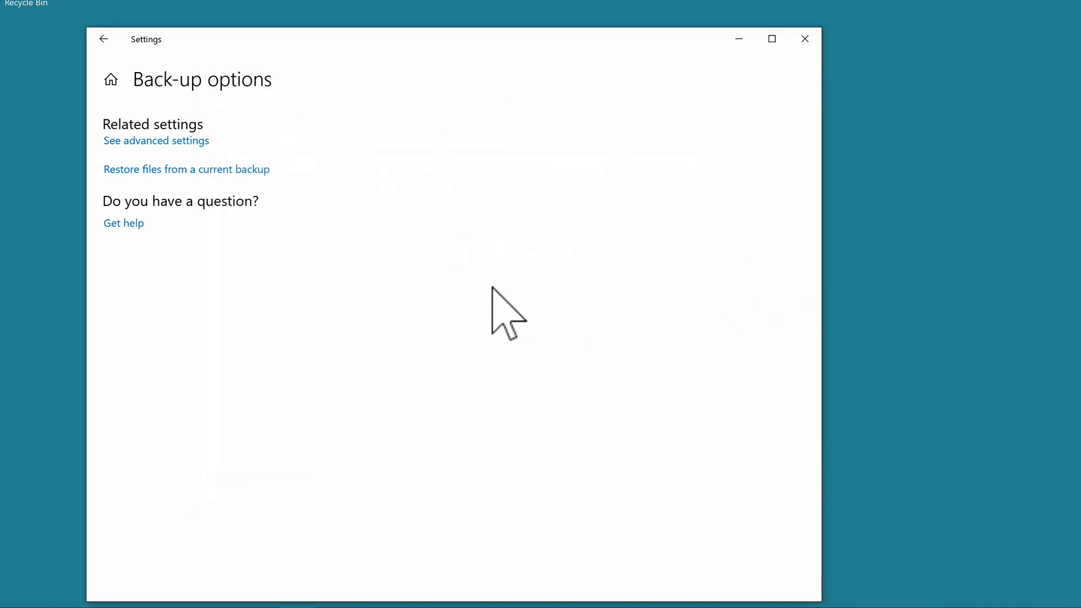
pyautogui.click(96, 39)
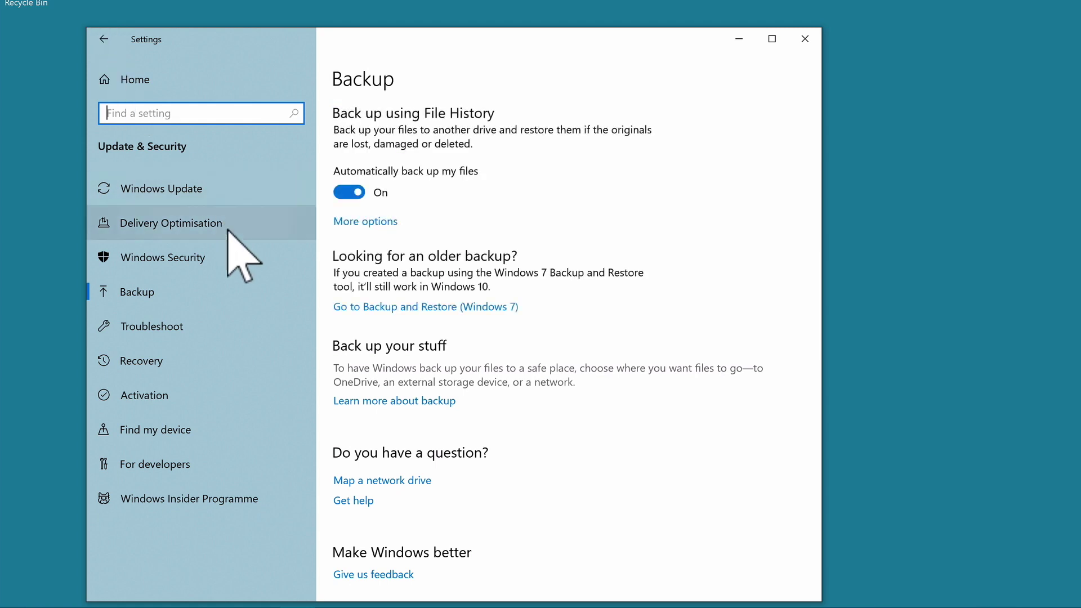
pyautogui.click(207, 280)
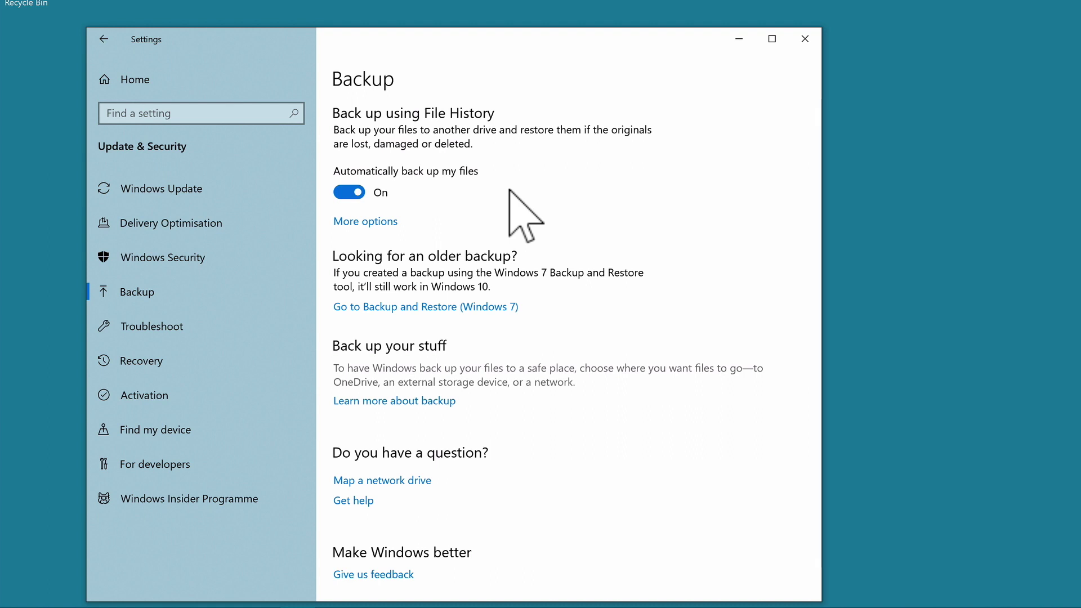
pyautogui.click(805, 47)
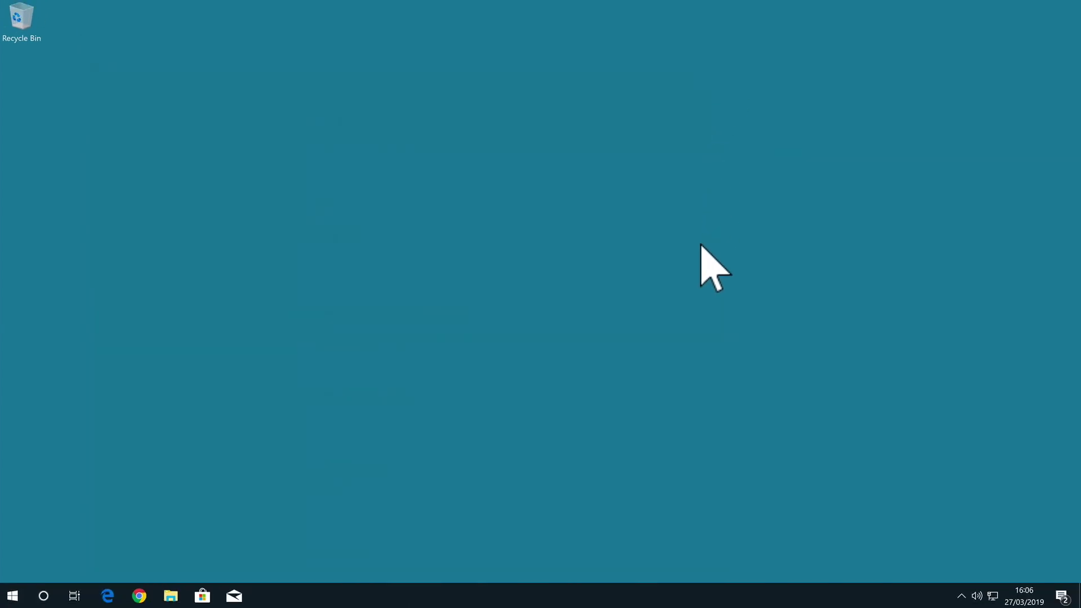